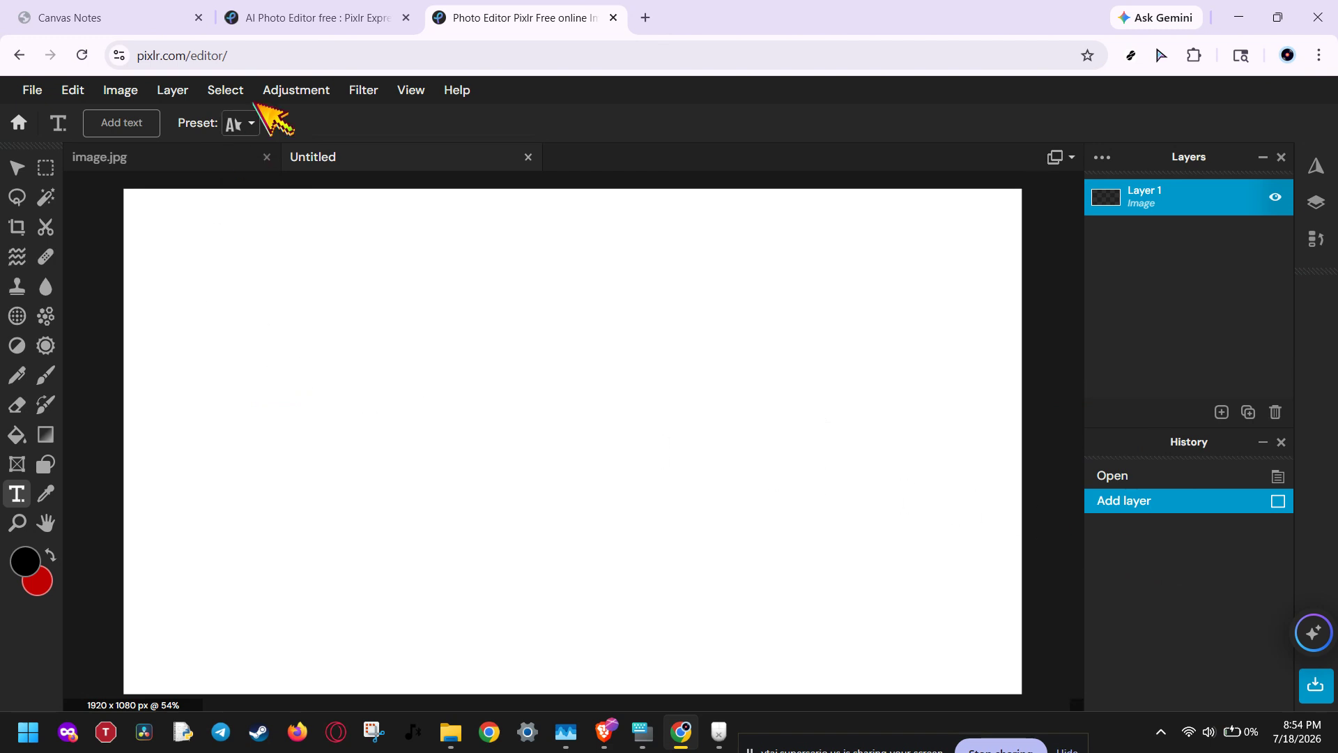
Add a new text layer to the blank canvas, keeping its default placeholder text.
{"action": "left_click", "coordinate": [275, 56]}
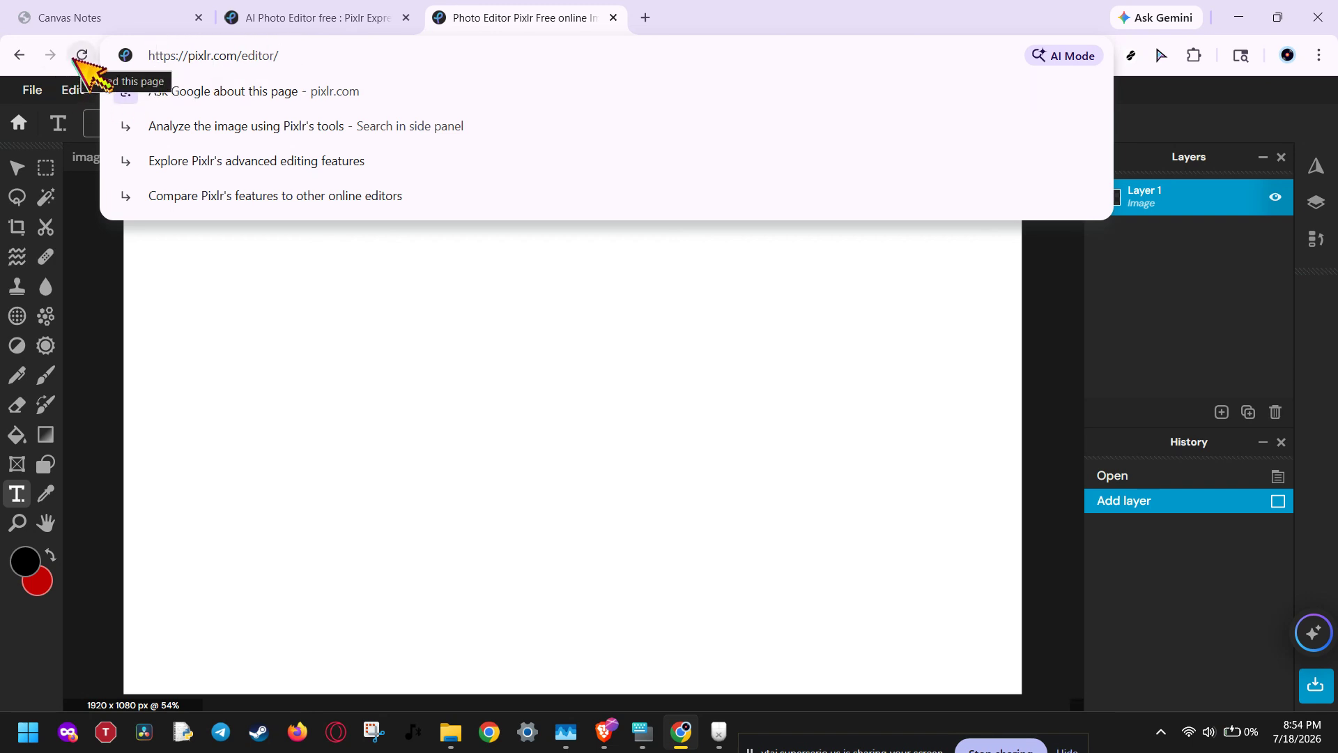
{"action": "left_click", "coordinate": [104, 323]}
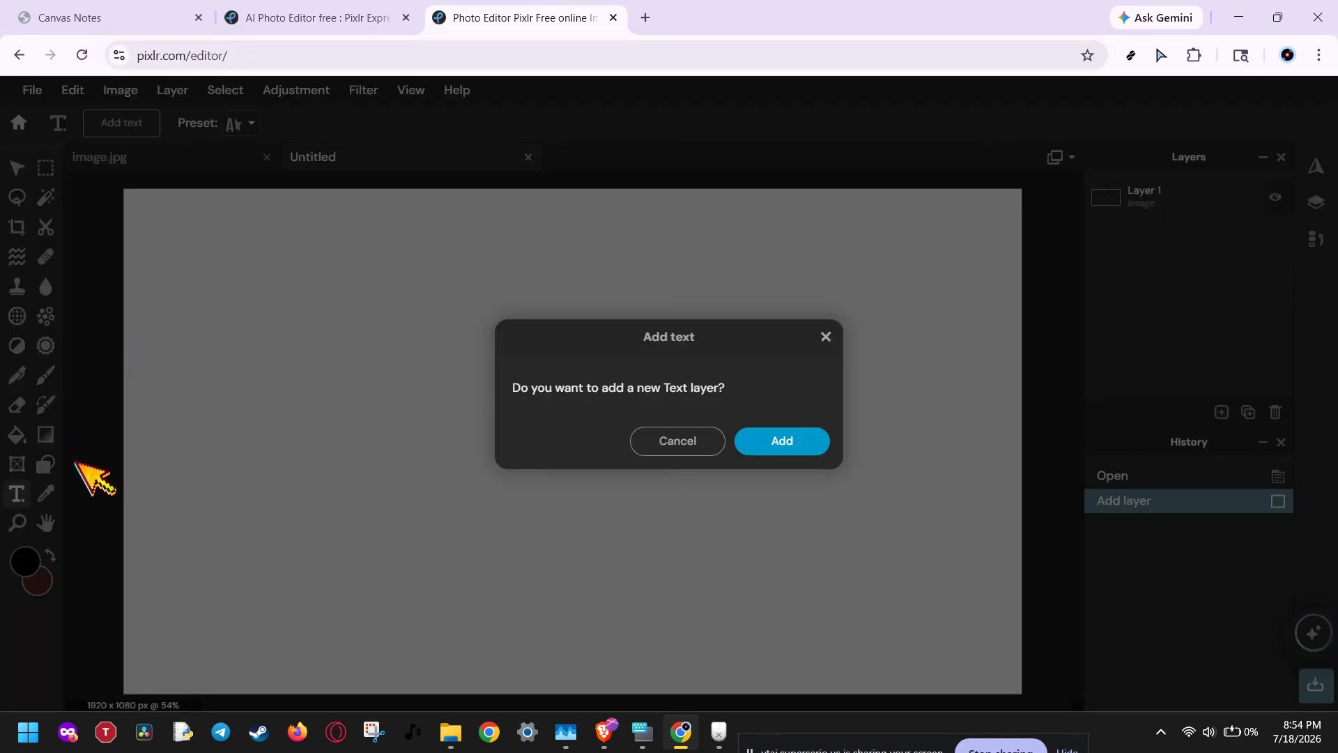
{"action": "left_click", "coordinate": [773, 447]}
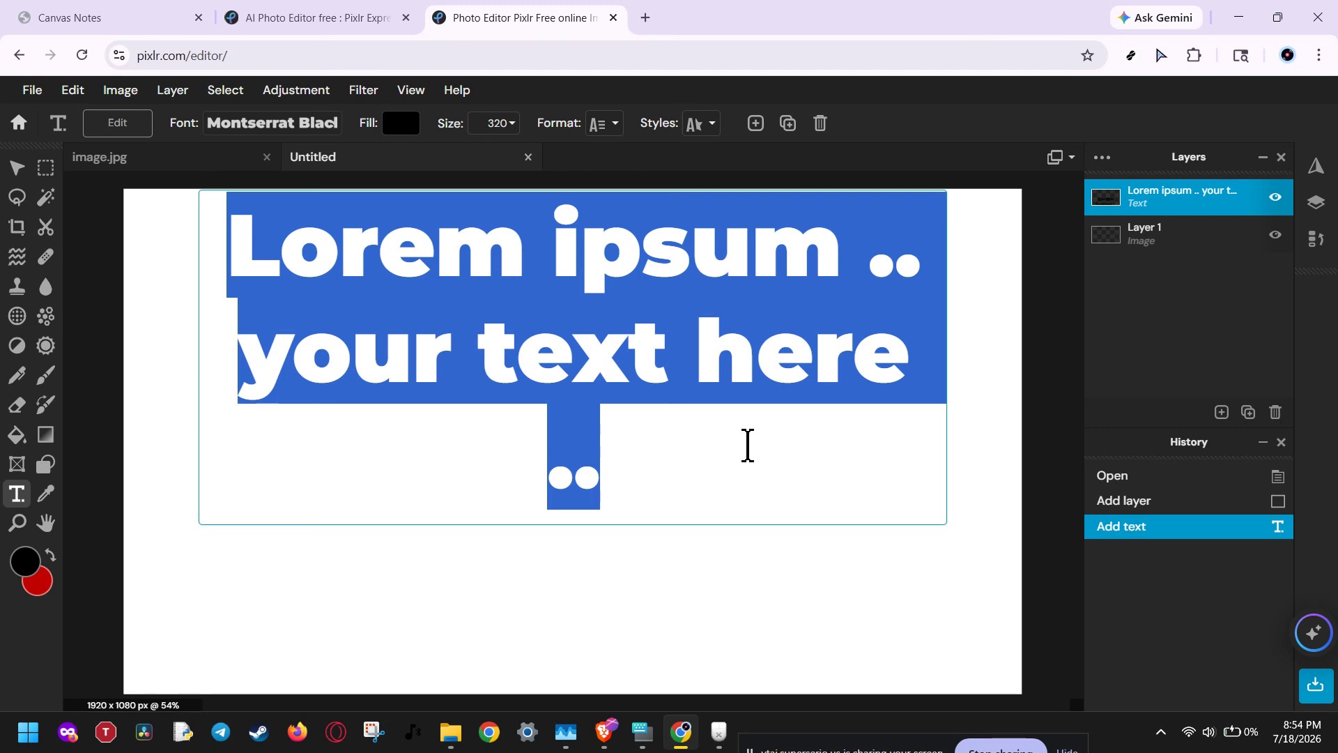
{"action": "left_click", "coordinate": [786, 668]}
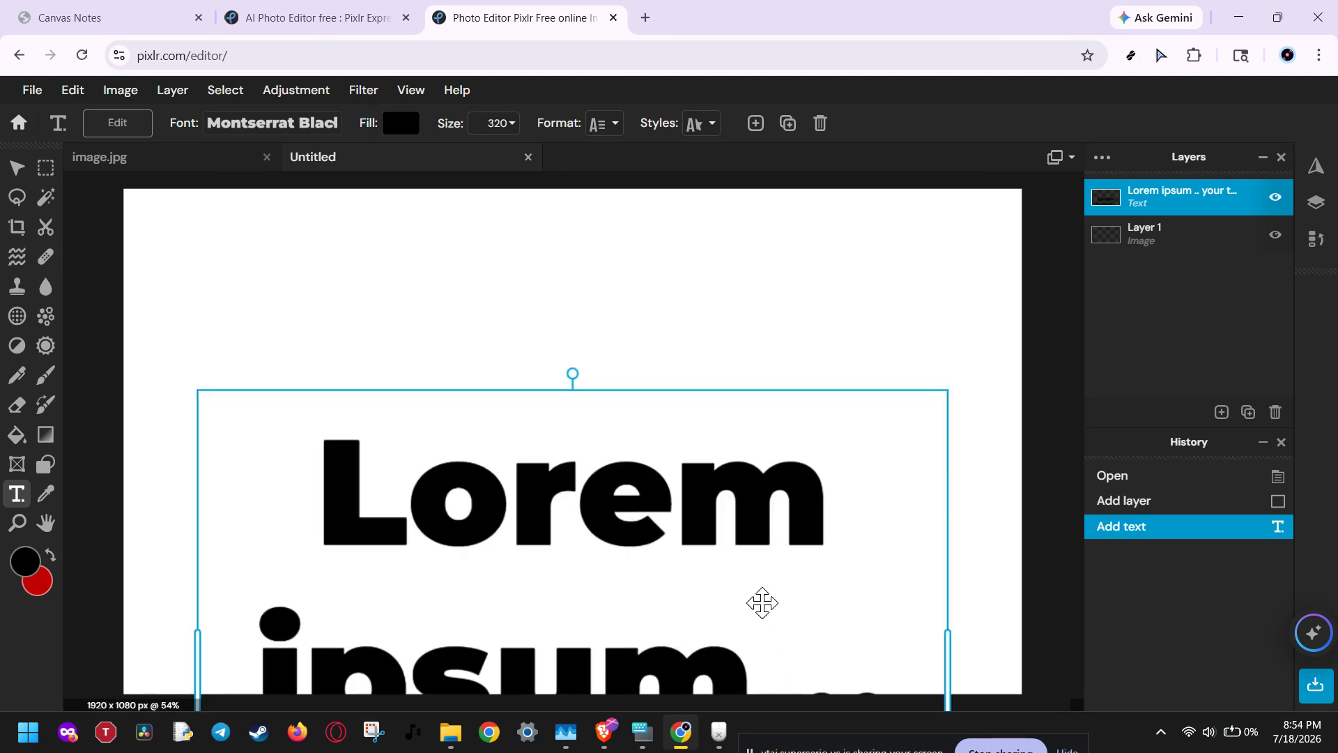
Reduce the placeholder text's size to 150 and reposition it near the middle of the canvas.
{"action": "scroll", "coordinate": [721, 392], "scroll_direction": "down", "scroll_amount": 2}
{"action": "scroll", "coordinate": [720, 392], "scroll_direction": "down", "scroll_amount": 1}
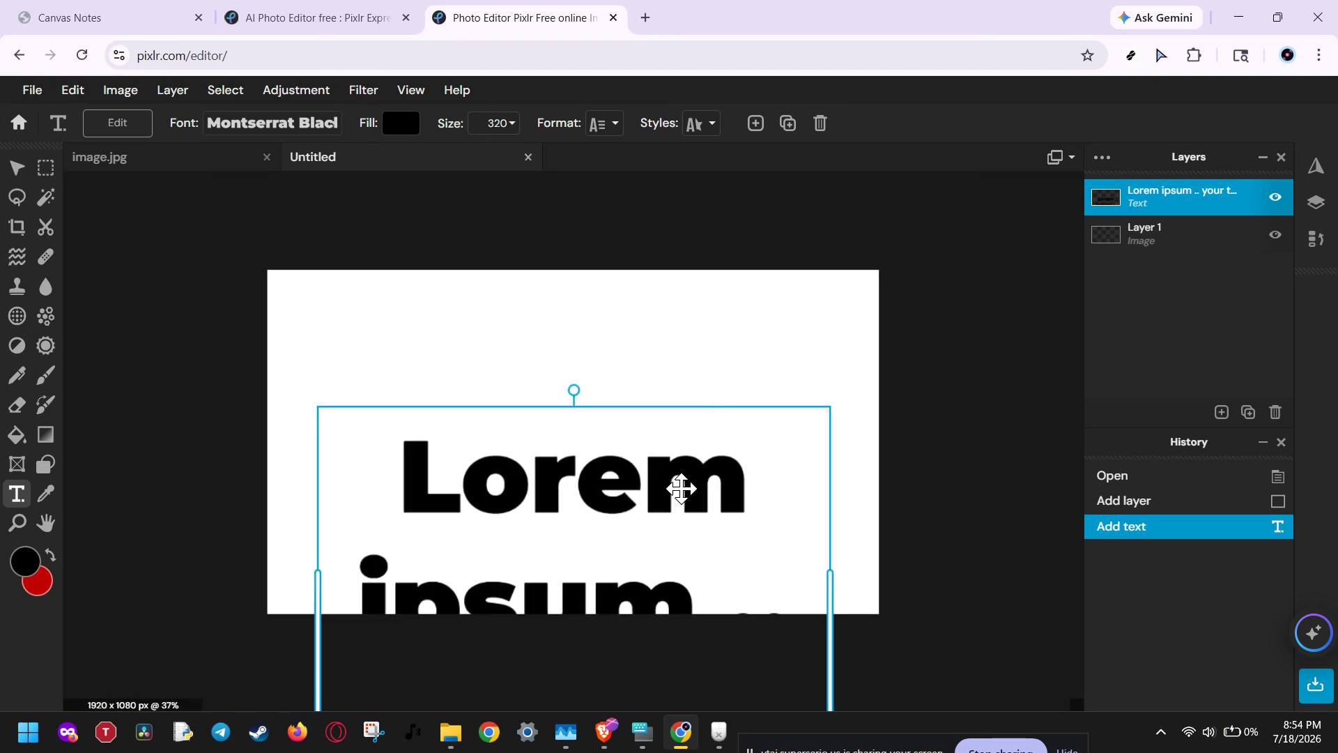
{"action": "left_click_drag", "start_coordinate": [681, 487], "coordinate": [681, 376]}
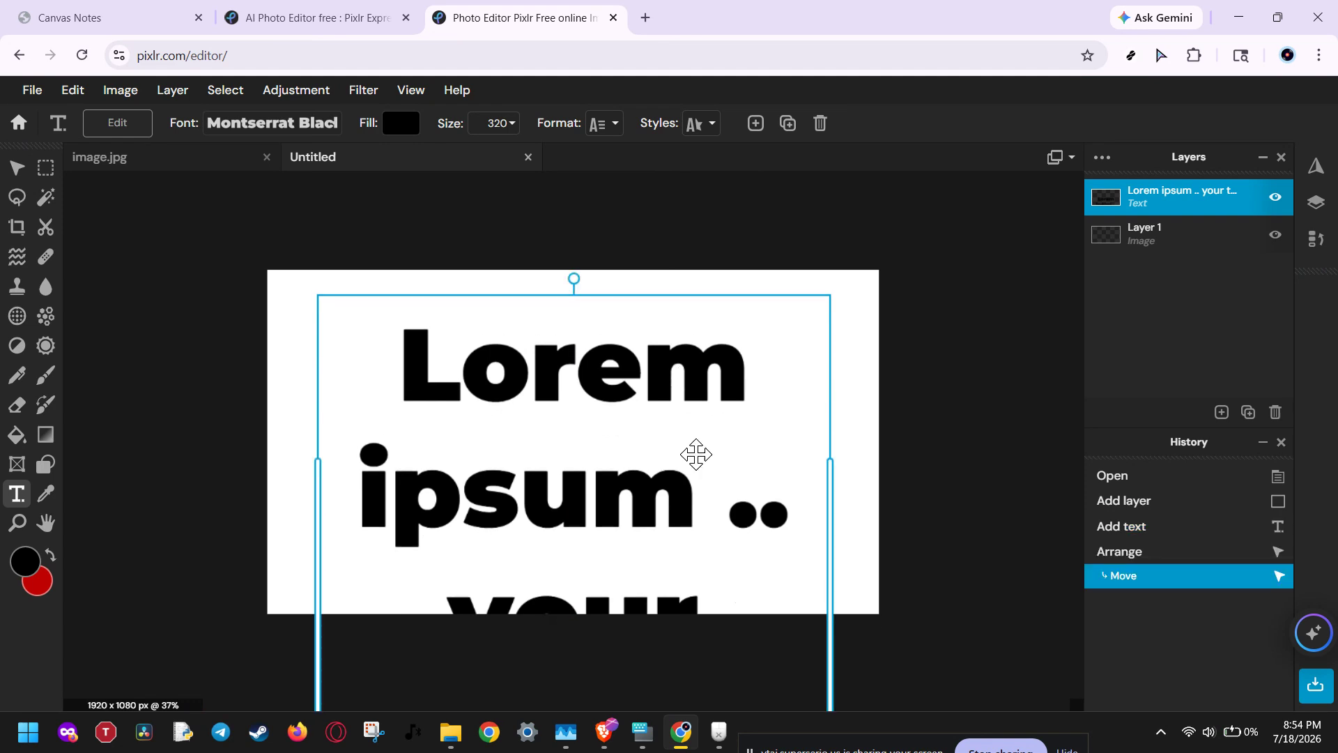
{"action": "scroll", "coordinate": [699, 463], "scroll_direction": "down", "scroll_amount": 2}
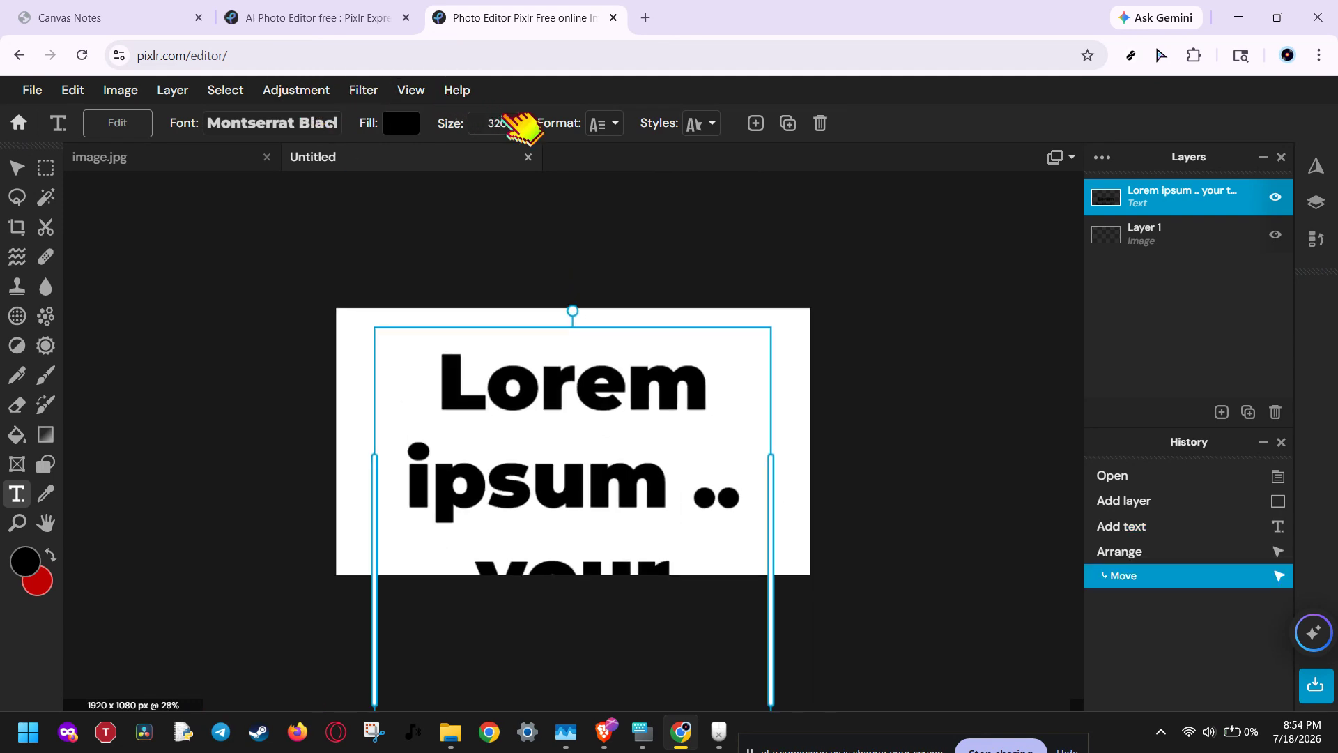
{"action": "left_click", "coordinate": [513, 124]}
{"action": "left_click_drag", "start_coordinate": [439, 157], "coordinate": [422, 159]}
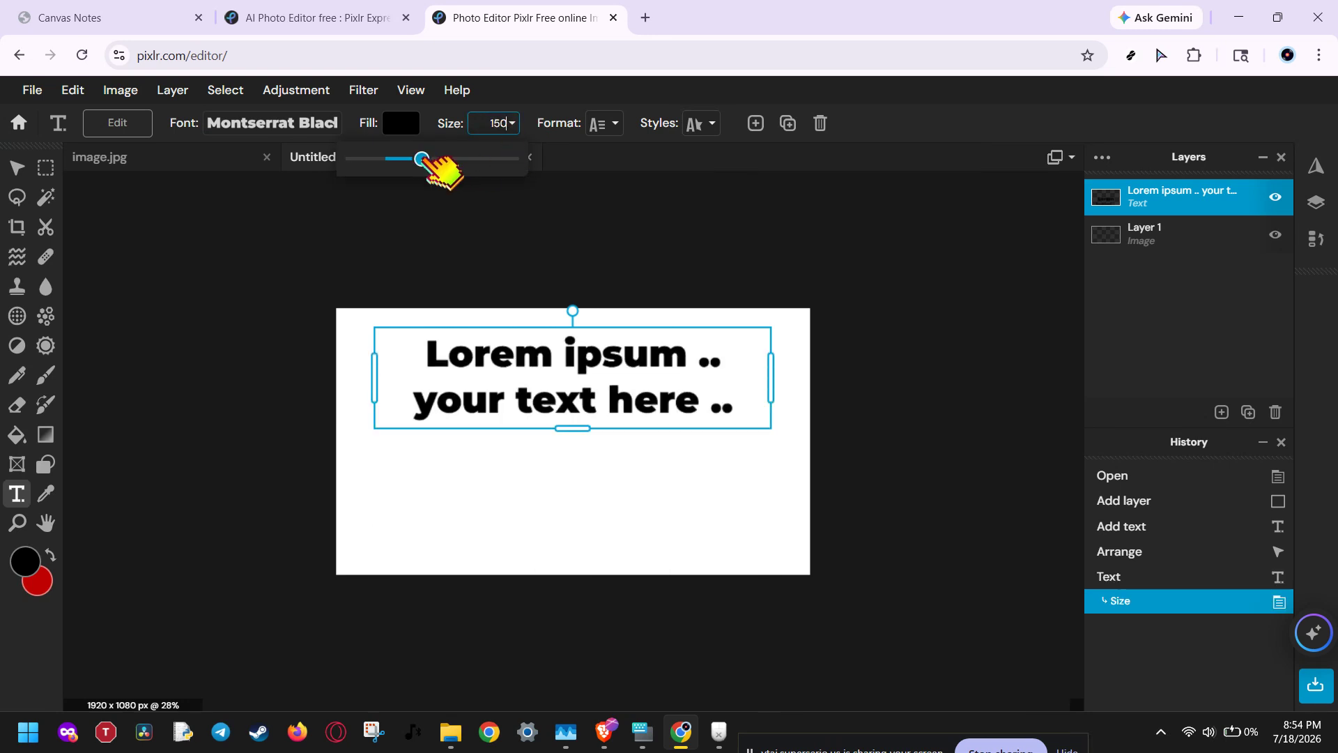
{"action": "left_click_drag", "start_coordinate": [532, 361], "coordinate": [532, 422]}
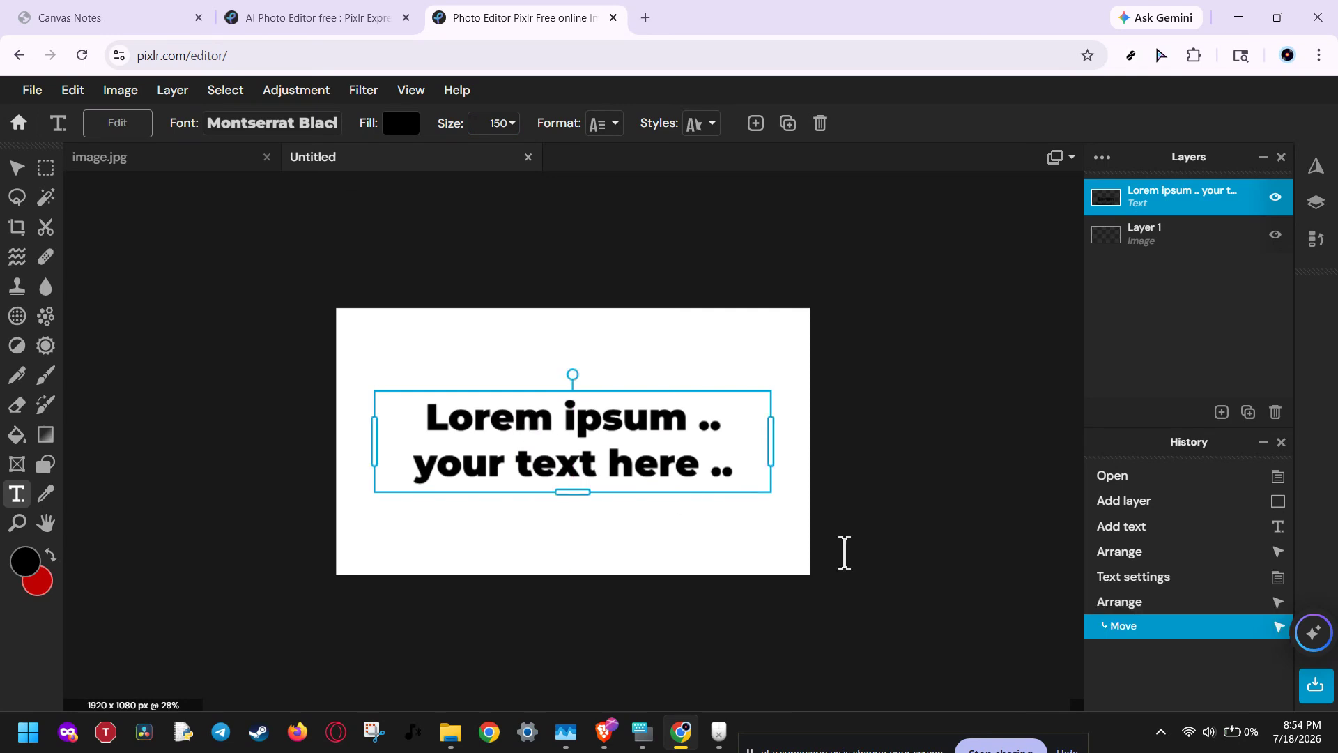
Change the placeholder text's fill to a solid bright yellow, about #FFE100.
{"action": "scroll", "coordinate": [571, 436], "scroll_direction": "up", "scroll_amount": 5}
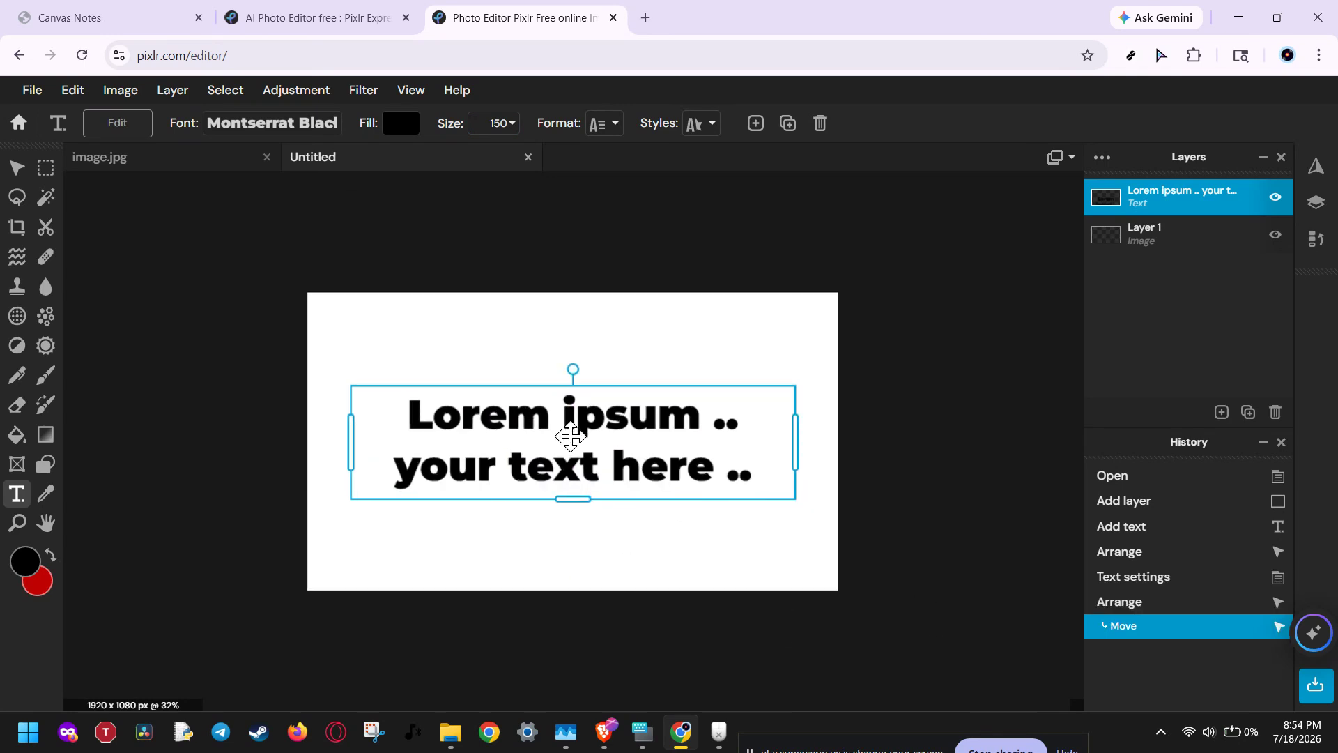
{"action": "scroll", "coordinate": [571, 436], "scroll_direction": "up", "scroll_amount": 1}
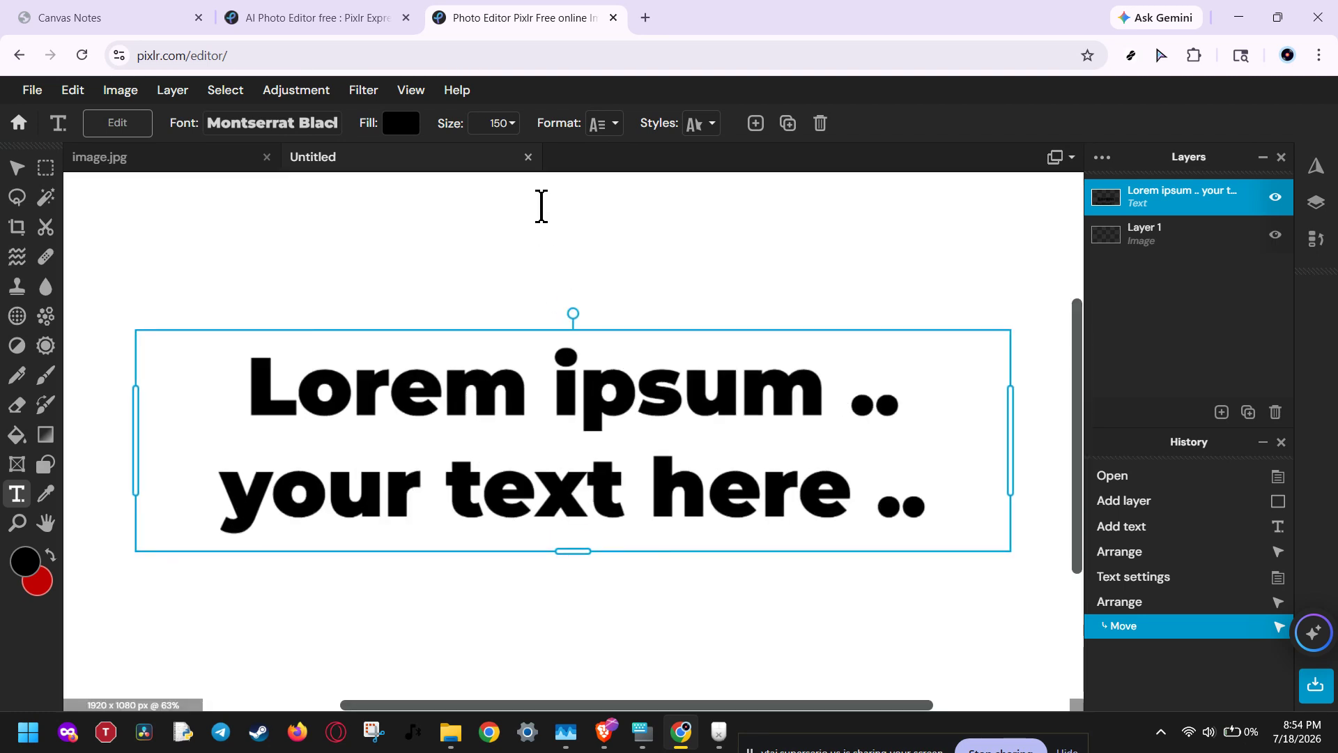
{"action": "left_click", "coordinate": [411, 125]}
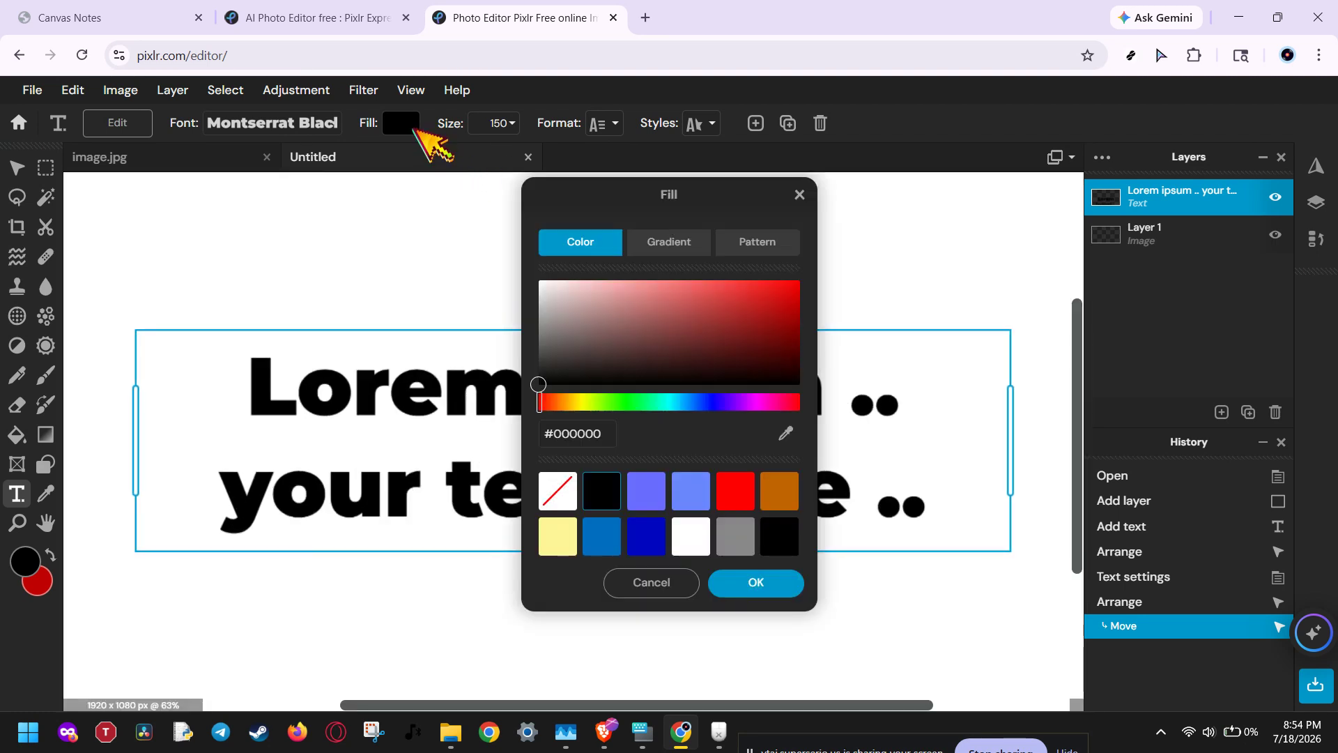
{"action": "left_click", "coordinate": [628, 280]}
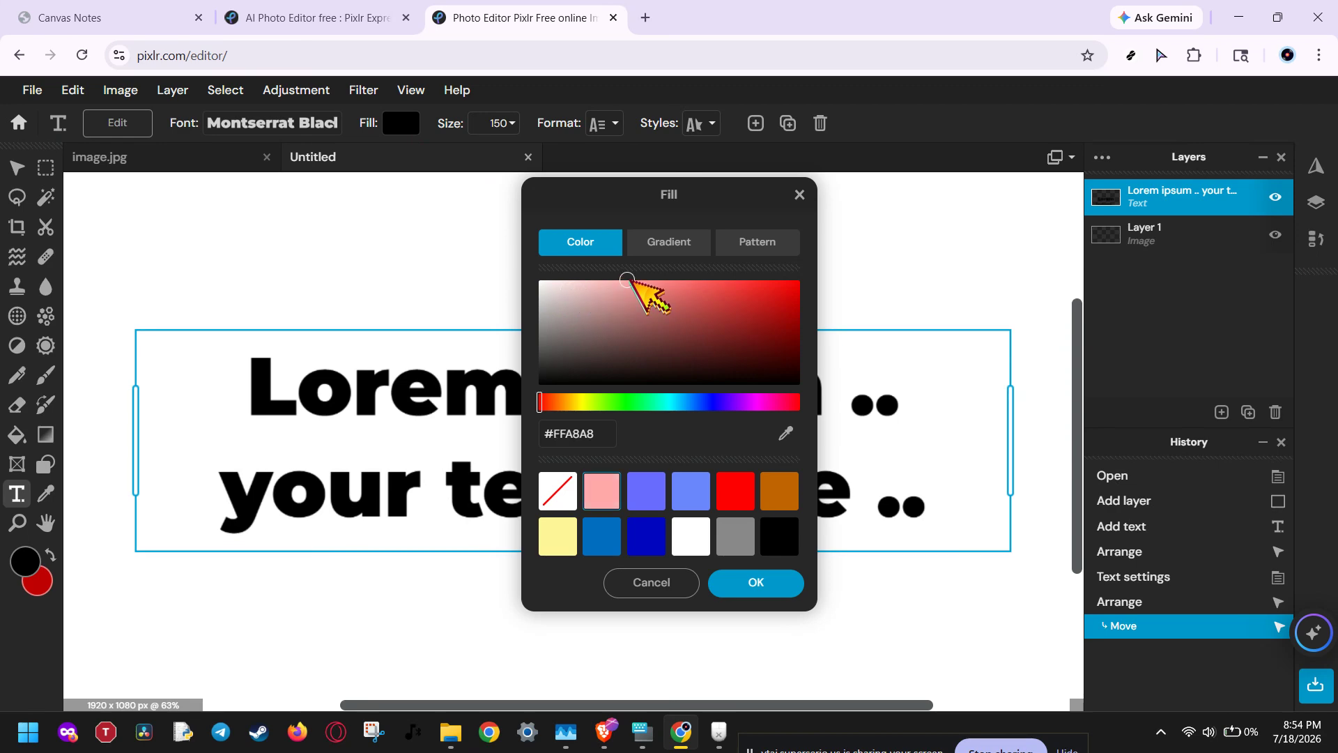
{"action": "left_click_drag", "start_coordinate": [627, 280], "coordinate": [635, 280]}
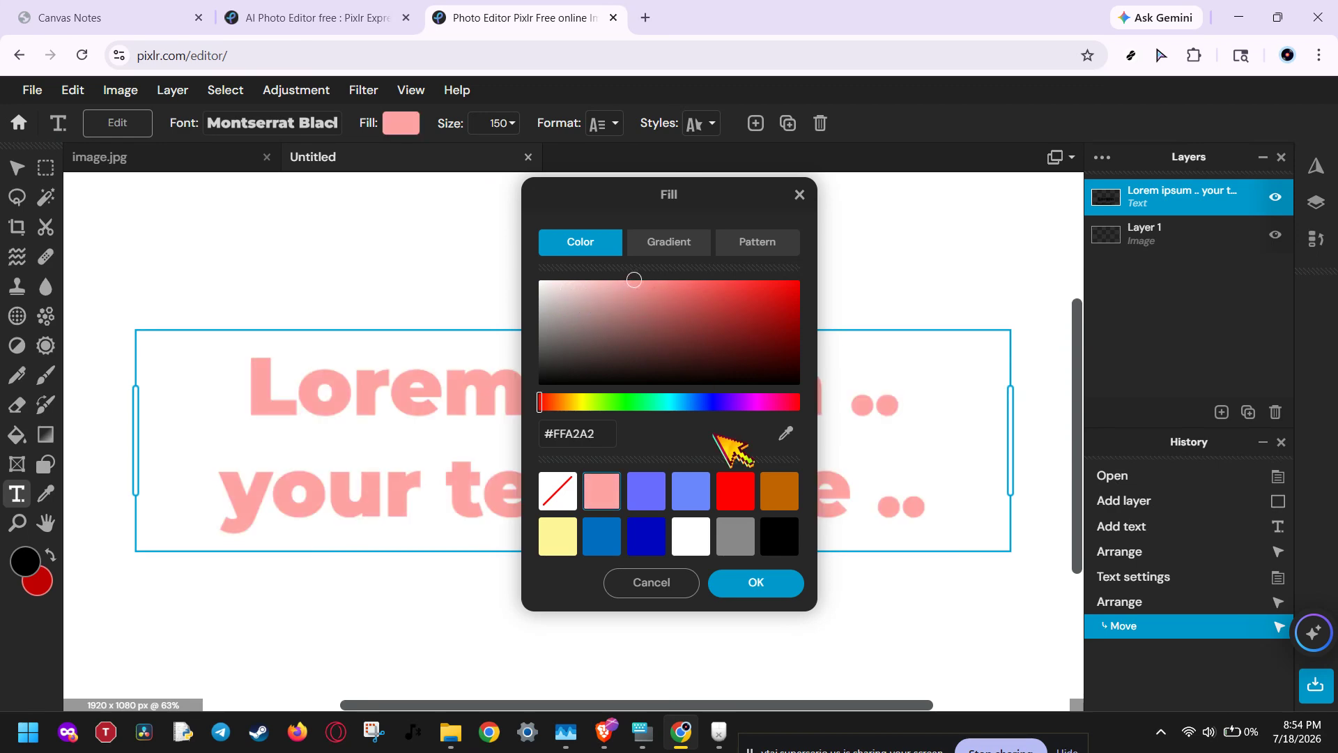
{"action": "left_click", "coordinate": [587, 402]}
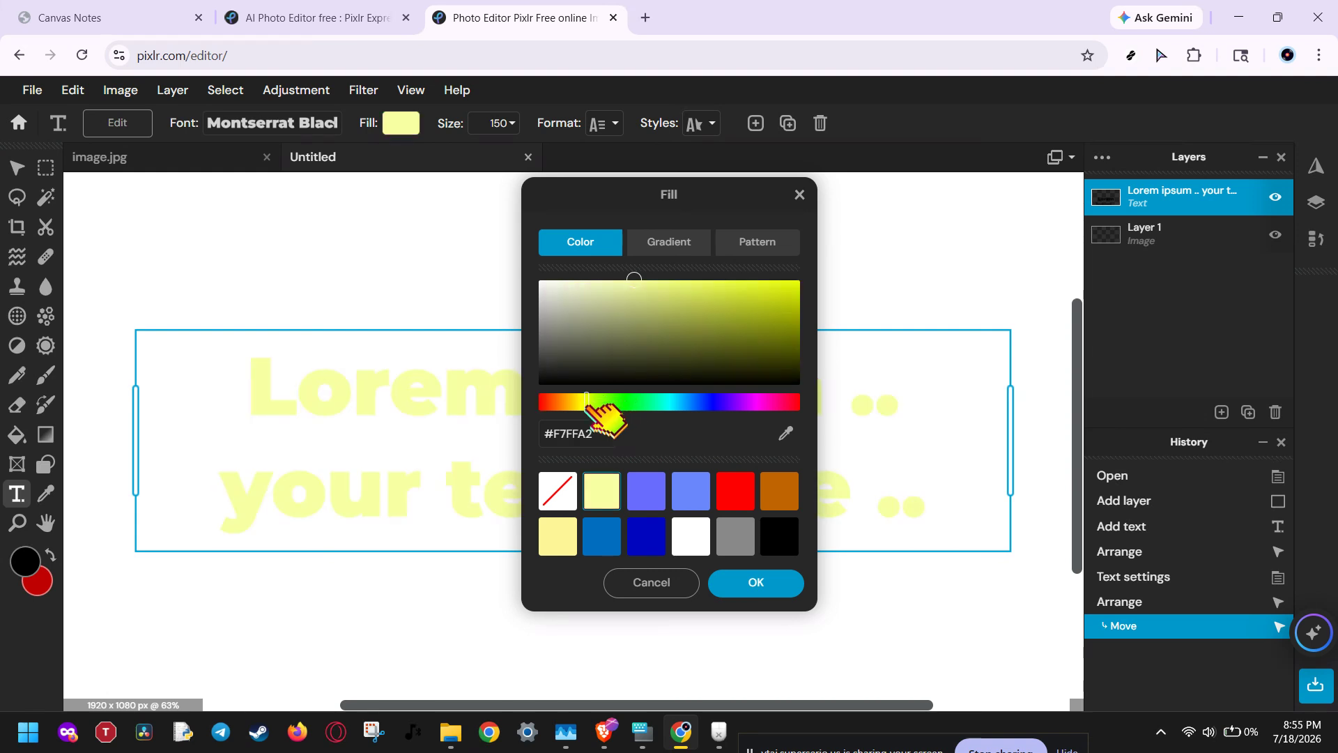
{"action": "left_click_drag", "start_coordinate": [587, 402], "coordinate": [573, 403]}
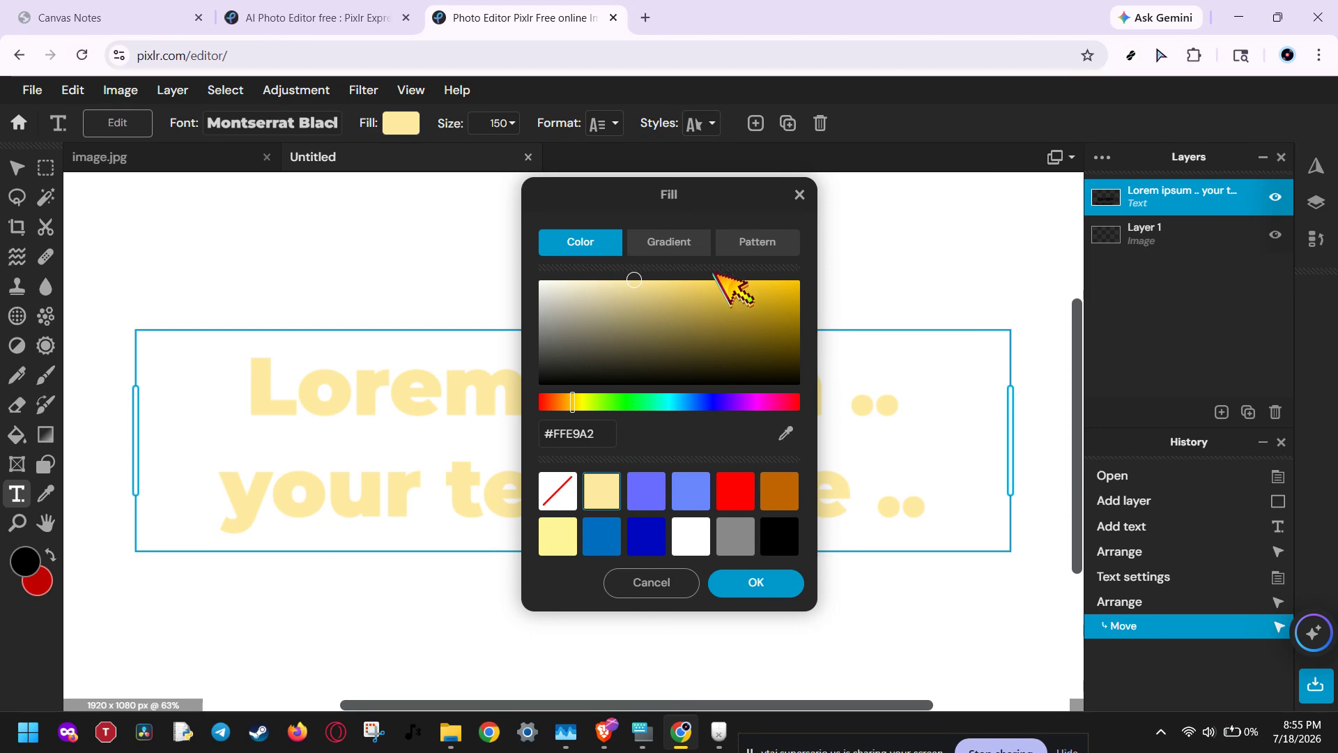
{"action": "left_click_drag", "start_coordinate": [762, 290], "coordinate": [813, 284]}
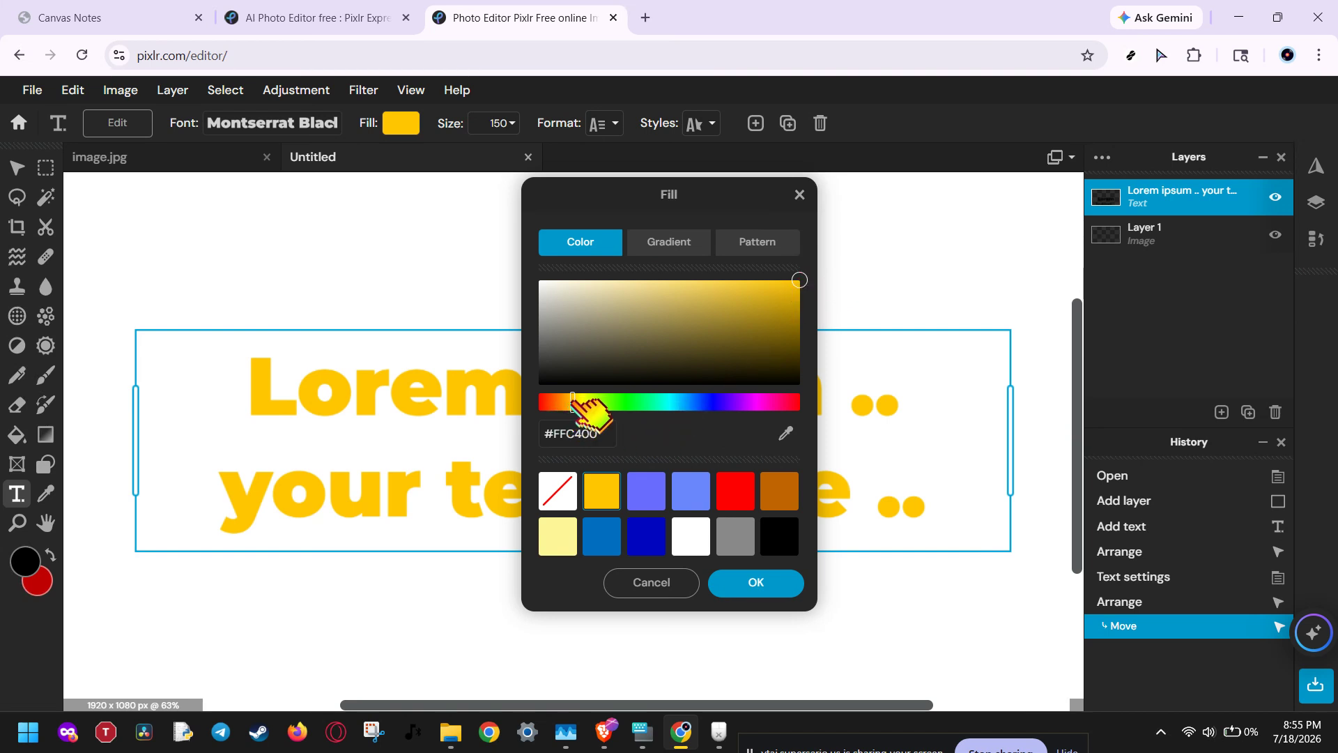
{"action": "left_click_drag", "start_coordinate": [575, 400], "coordinate": [577, 401]}
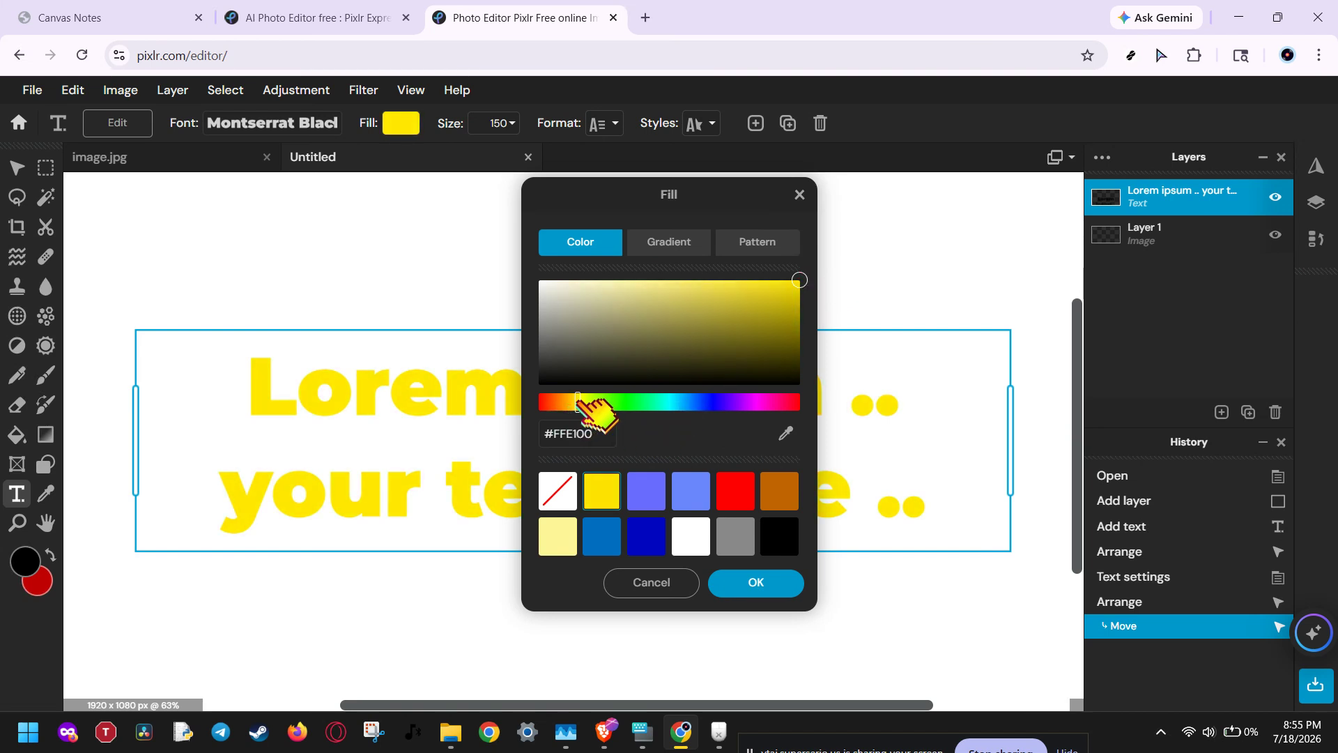
{"action": "left_click", "coordinate": [767, 592]}
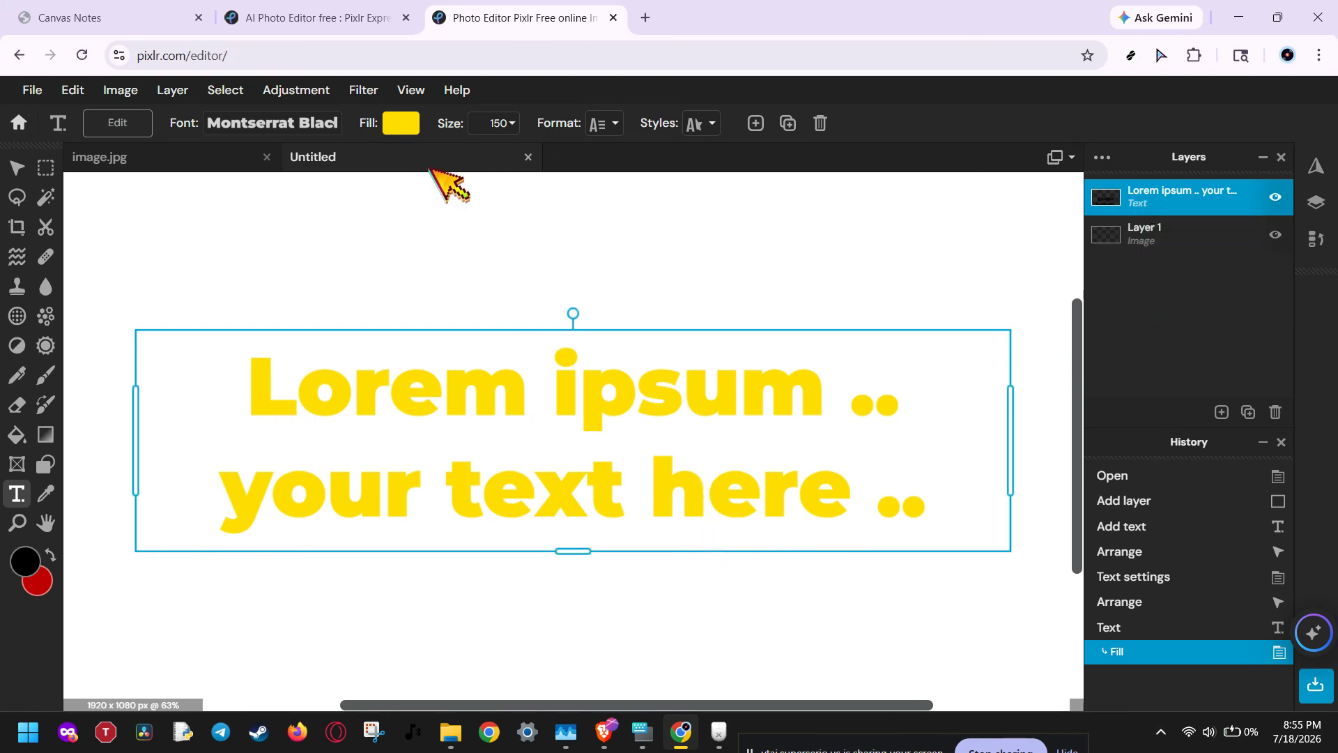
Duplicate the yellow text layer and shift the upper copy slightly to the left of the original.
{"action": "left_click", "coordinate": [173, 91]}
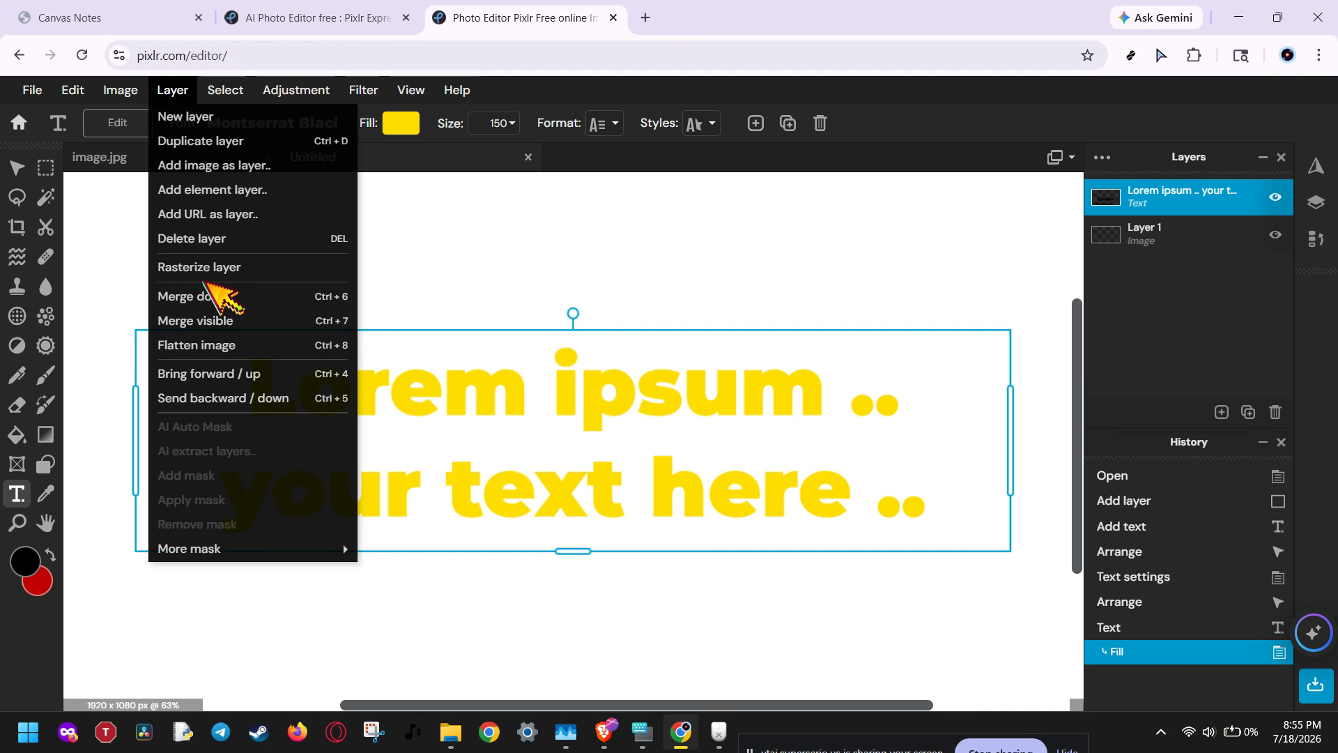
{"action": "left_click", "coordinate": [138, 89]}
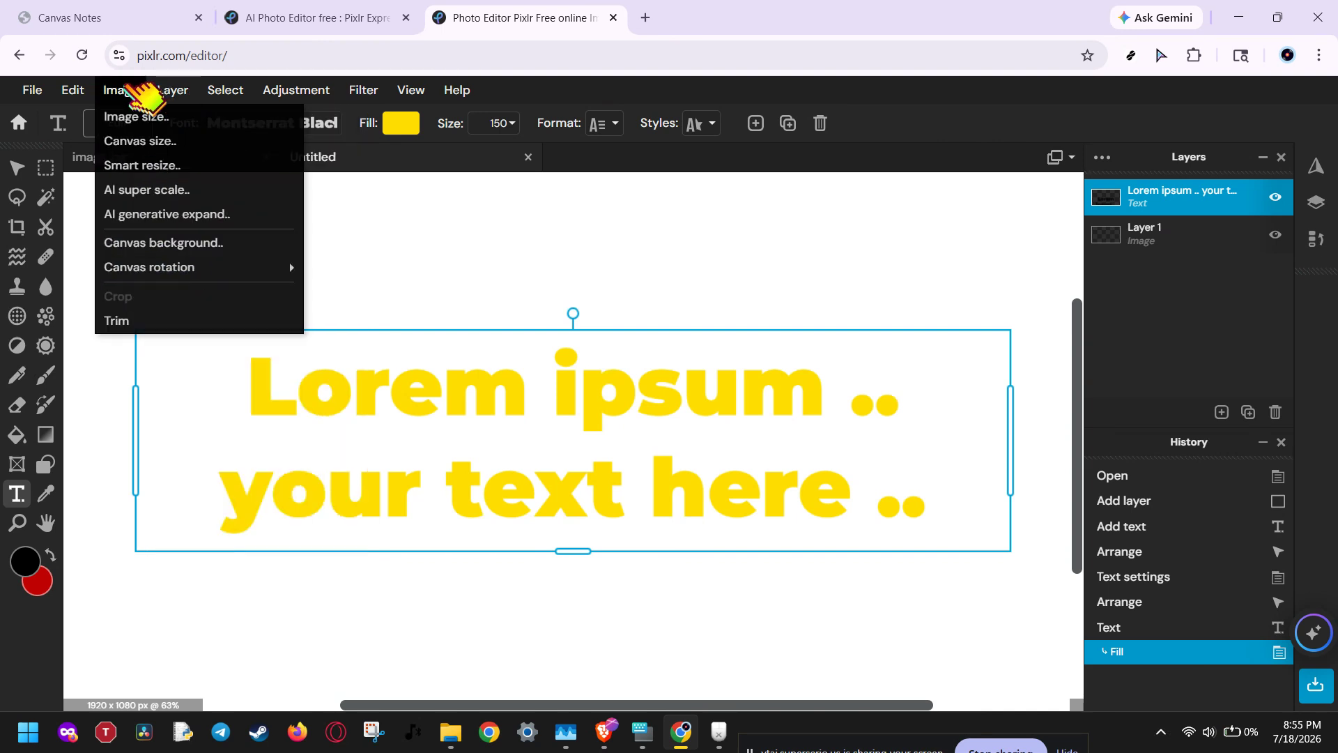
{"action": "mouse_move", "coordinate": [180, 91]}
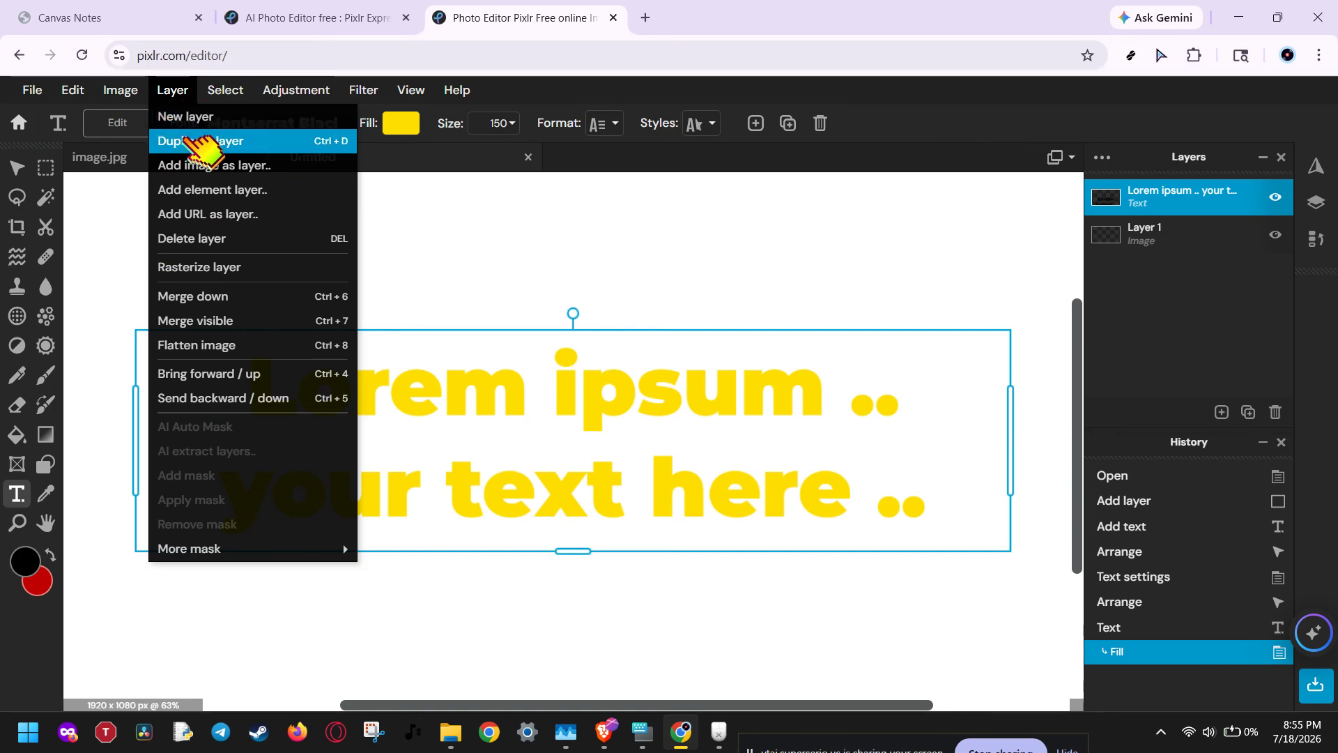
{"action": "left_click", "coordinate": [200, 141]}
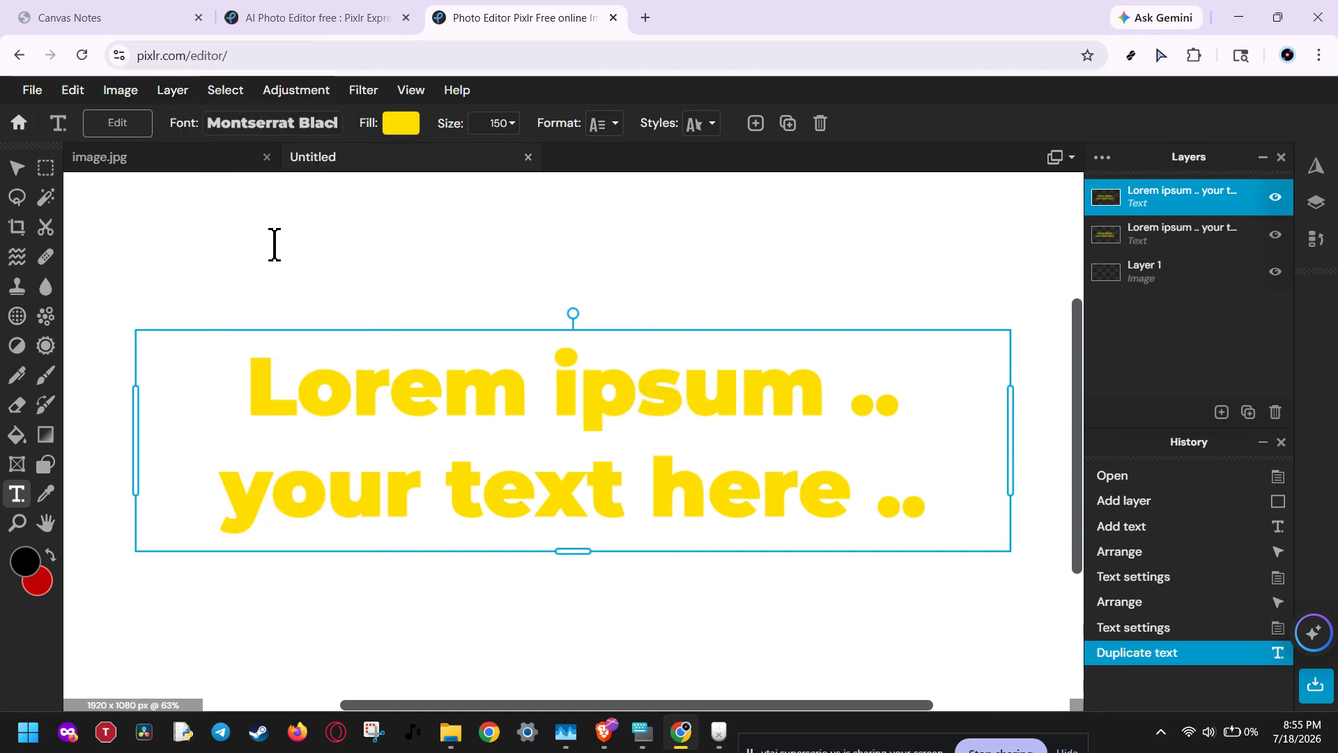
{"action": "left_click", "coordinate": [1211, 237]}
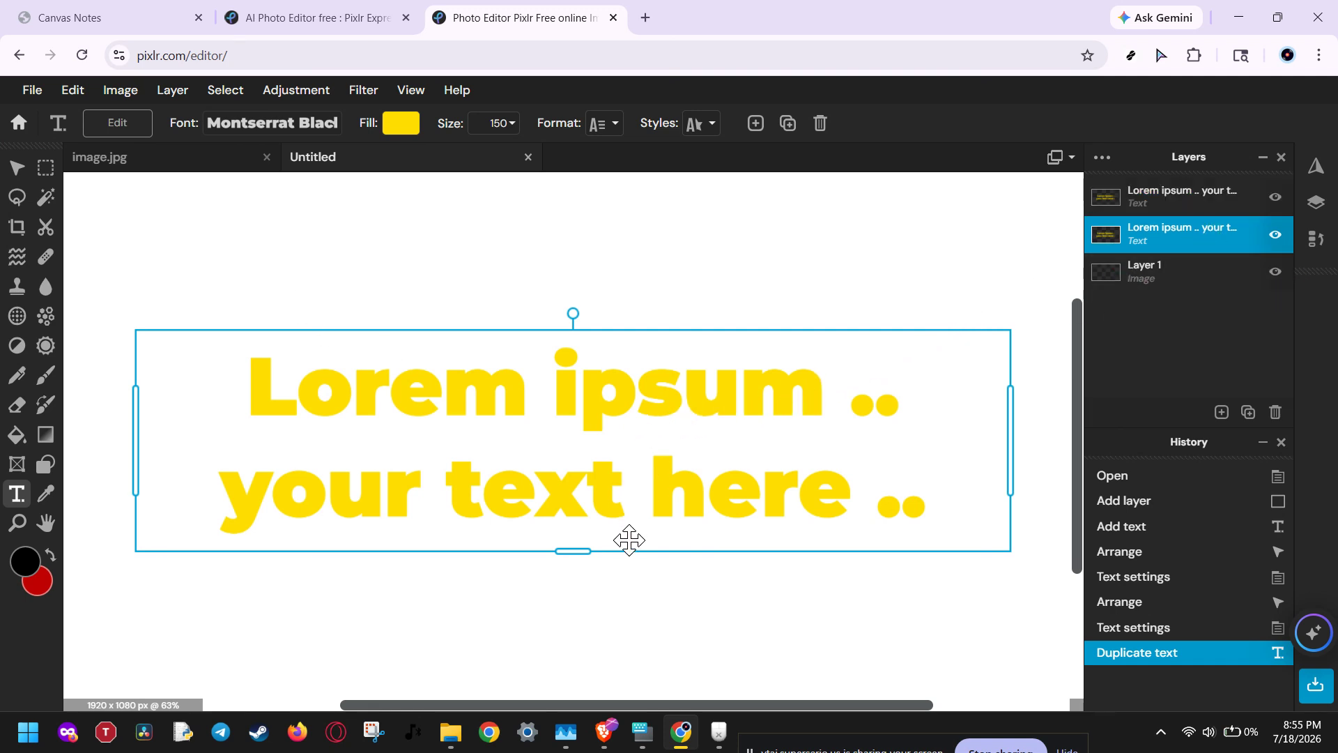
{"action": "mouse_move", "coordinate": [630, 540]}
{"action": "left_mouse_down"}
{"action": "mouse_move", "coordinate": [636, 557]}
{"action": "mouse_move", "coordinate": [623, 546]}
{"action": "left_mouse_up"}
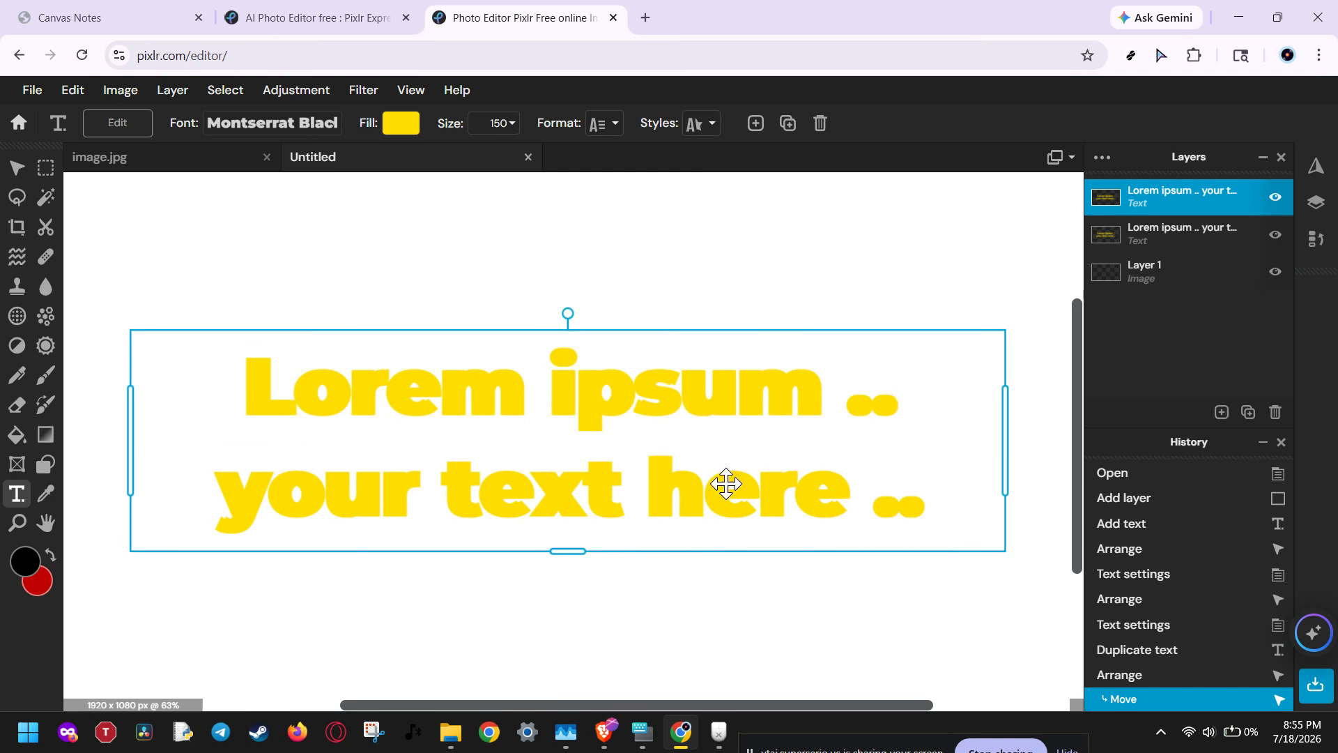
Set the fill of the lower text layer to orange-red #FF3700.
{"action": "left_click", "coordinate": [1176, 235]}
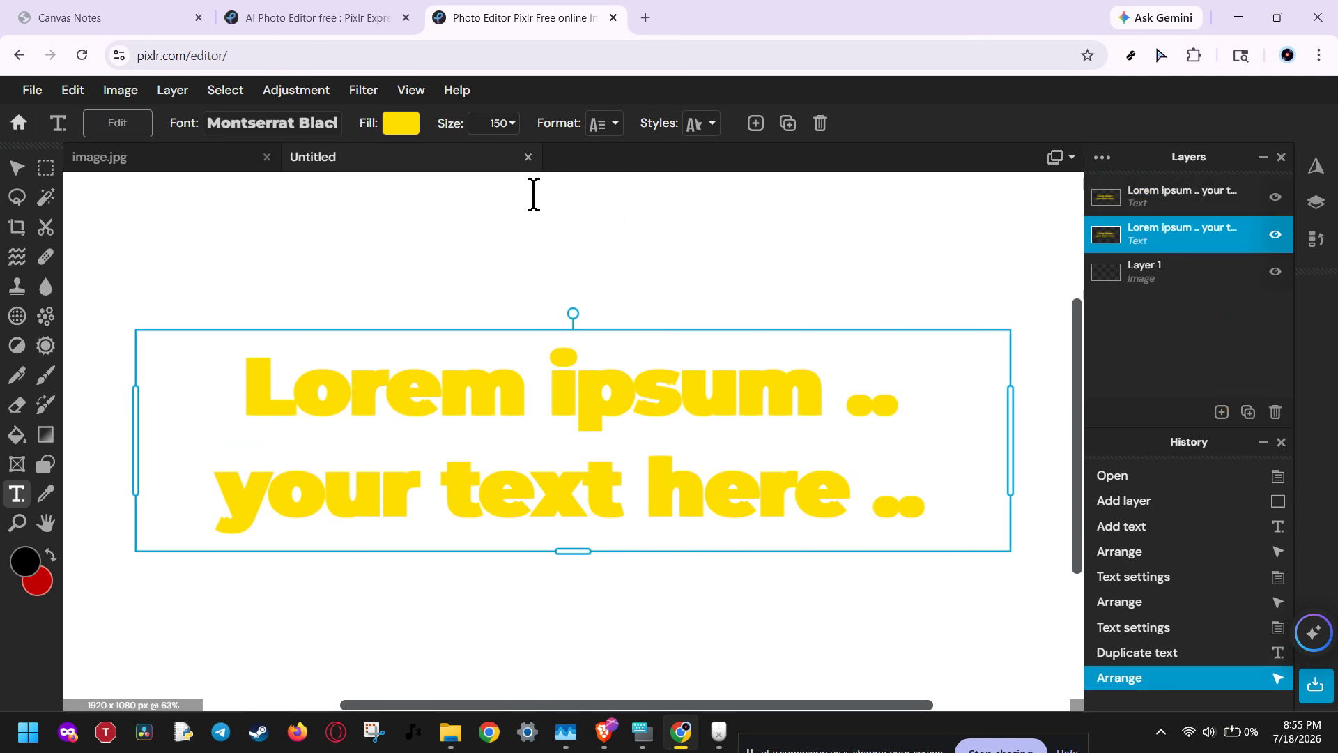
{"action": "left_click", "coordinate": [403, 123]}
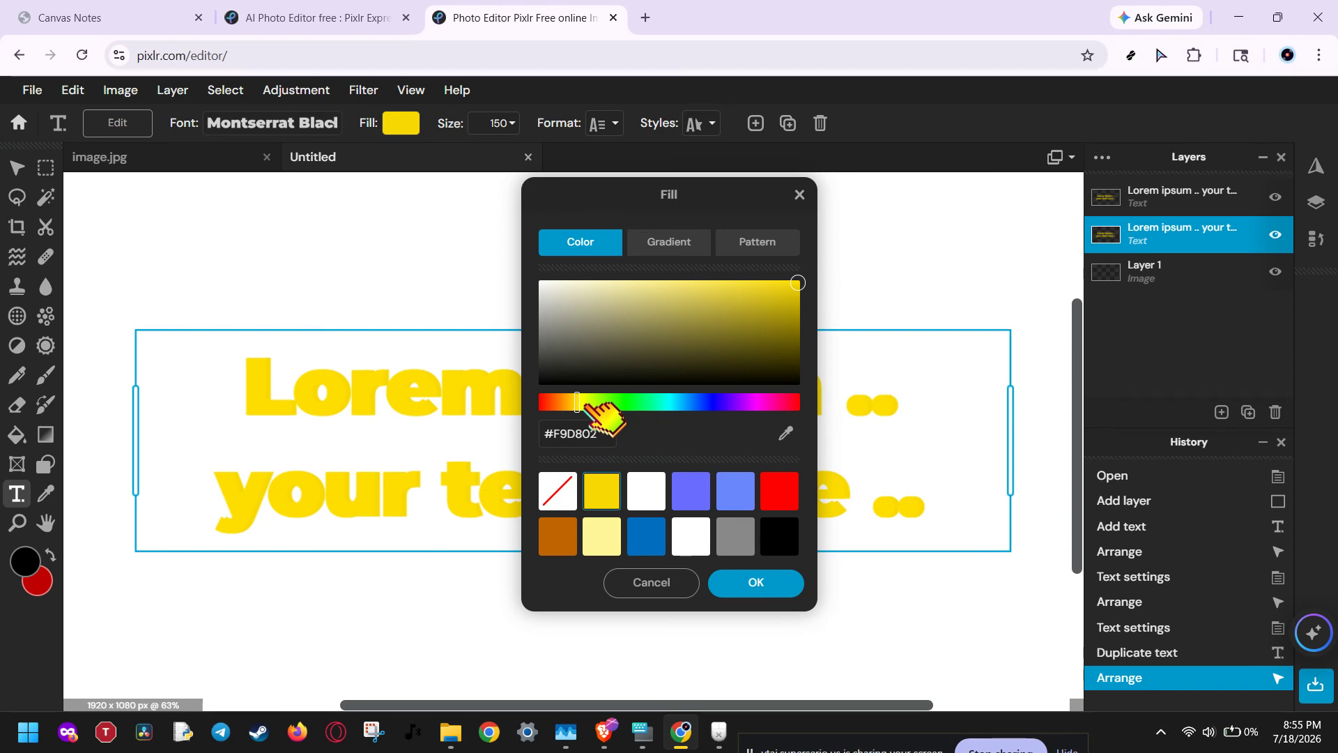
{"action": "left_click_drag", "start_coordinate": [577, 402], "coordinate": [550, 402]}
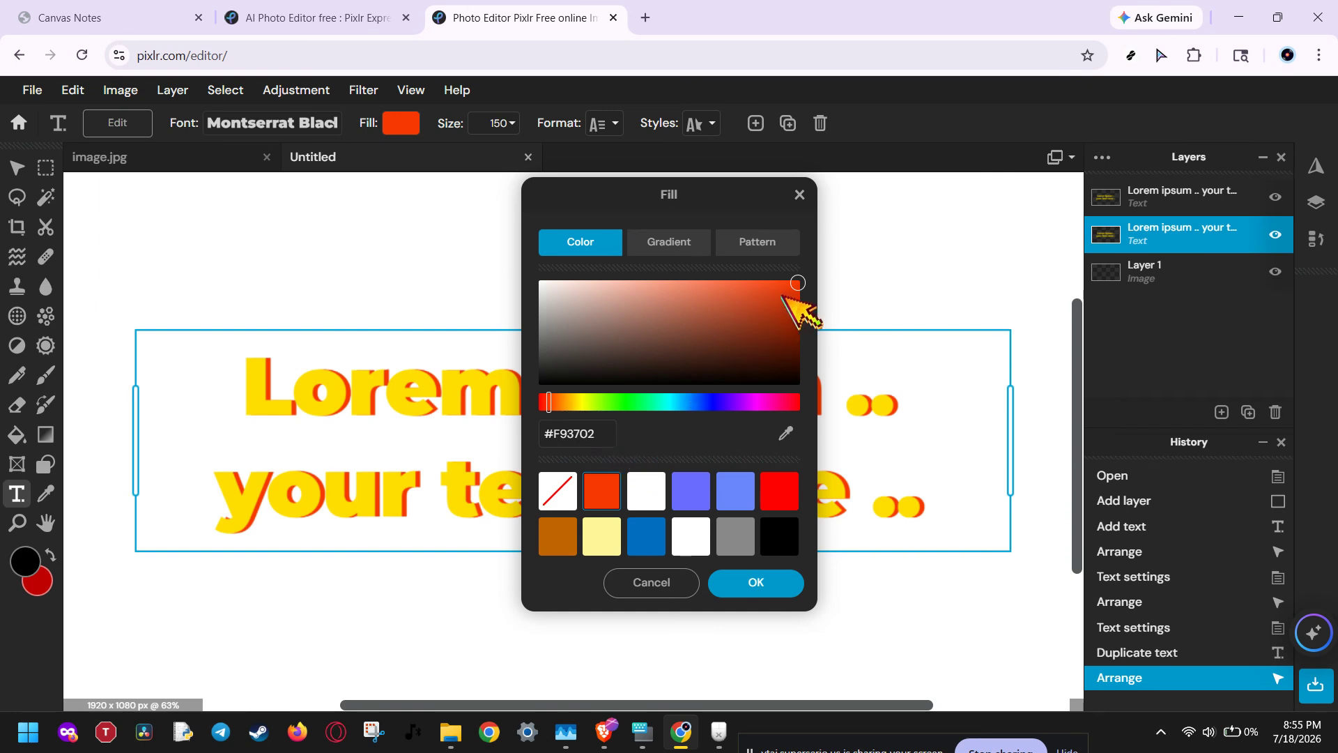
{"action": "mouse_move", "coordinate": [798, 282]}
{"action": "left_mouse_down"}
{"action": "mouse_move", "coordinate": [798, 313]}
{"action": "mouse_move", "coordinate": [800, 280]}
{"action": "left_mouse_up"}
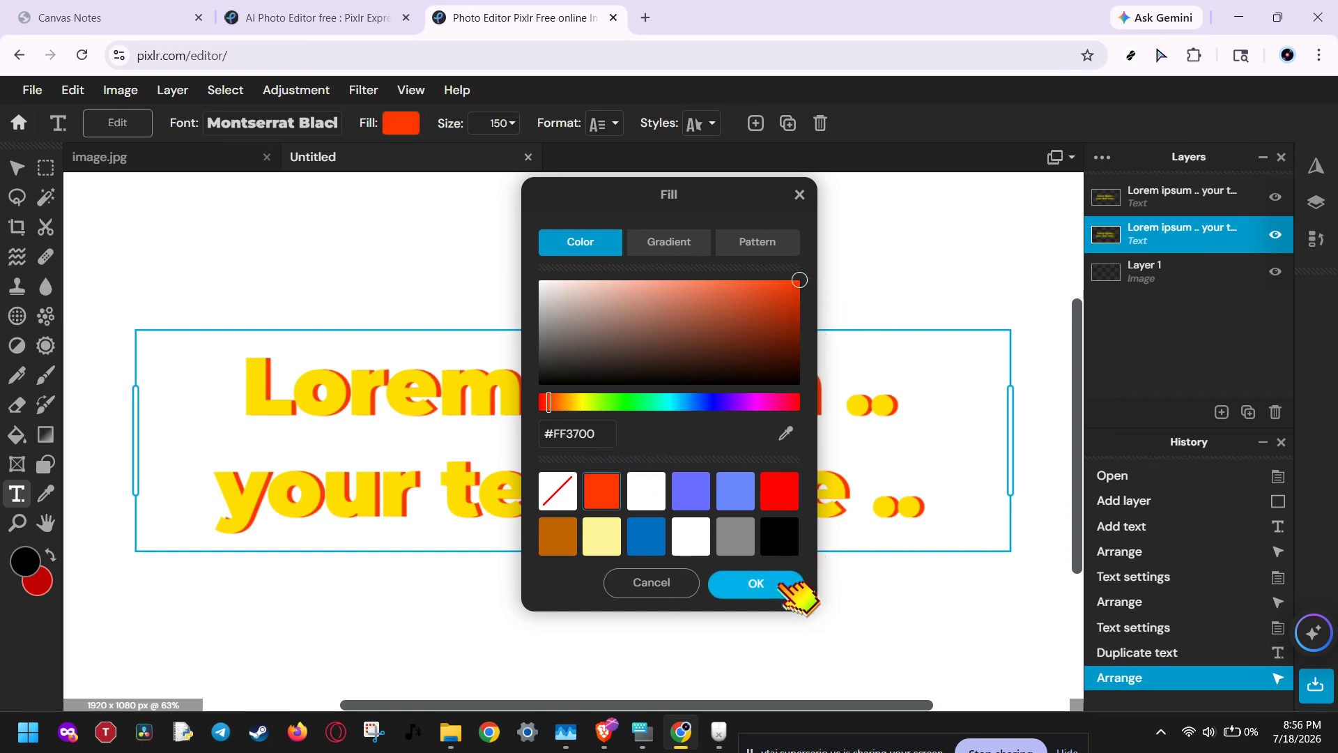
{"action": "left_click", "coordinate": [756, 583]}
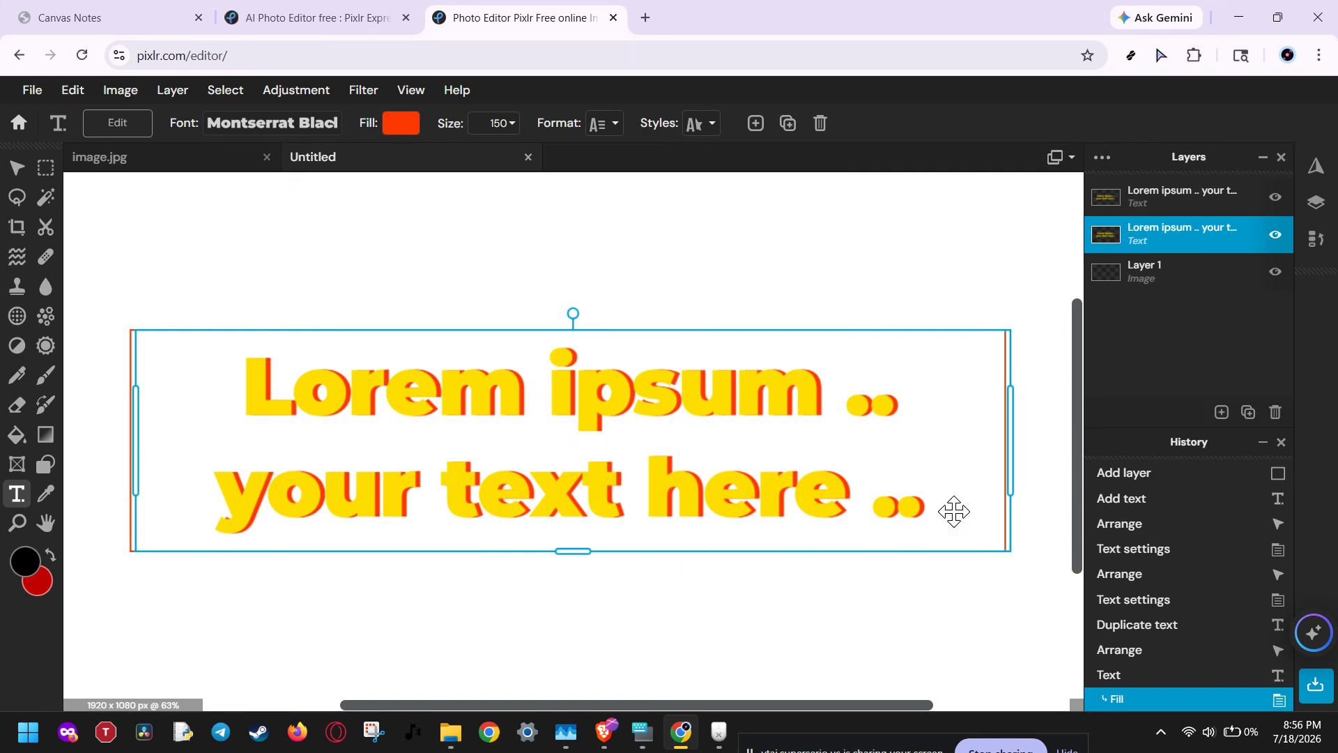
Nudge the lower orange-red text layer down and to the right, to position X 175, Y 363.
{"action": "key", "text": "v"}
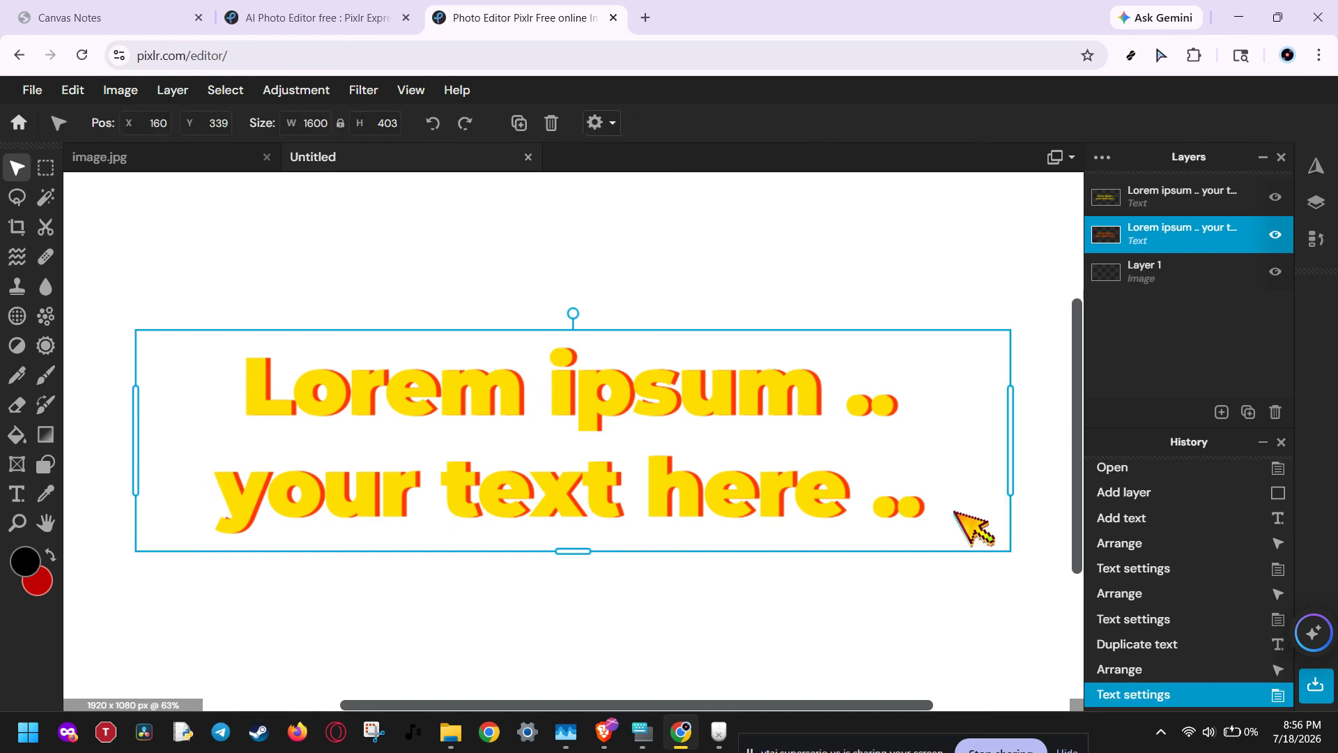
{"action": "key", "text": "Down"}
{"action": "key", "text": "Down"}
{"action": "key", "text": "Down"}
{"action": "key", "text": "Down"}
{"action": "key", "text": "Down"}
{"action": "key", "text": "Down"}
{"action": "key", "text": "Down"}
{"action": "key", "text": "Down"}
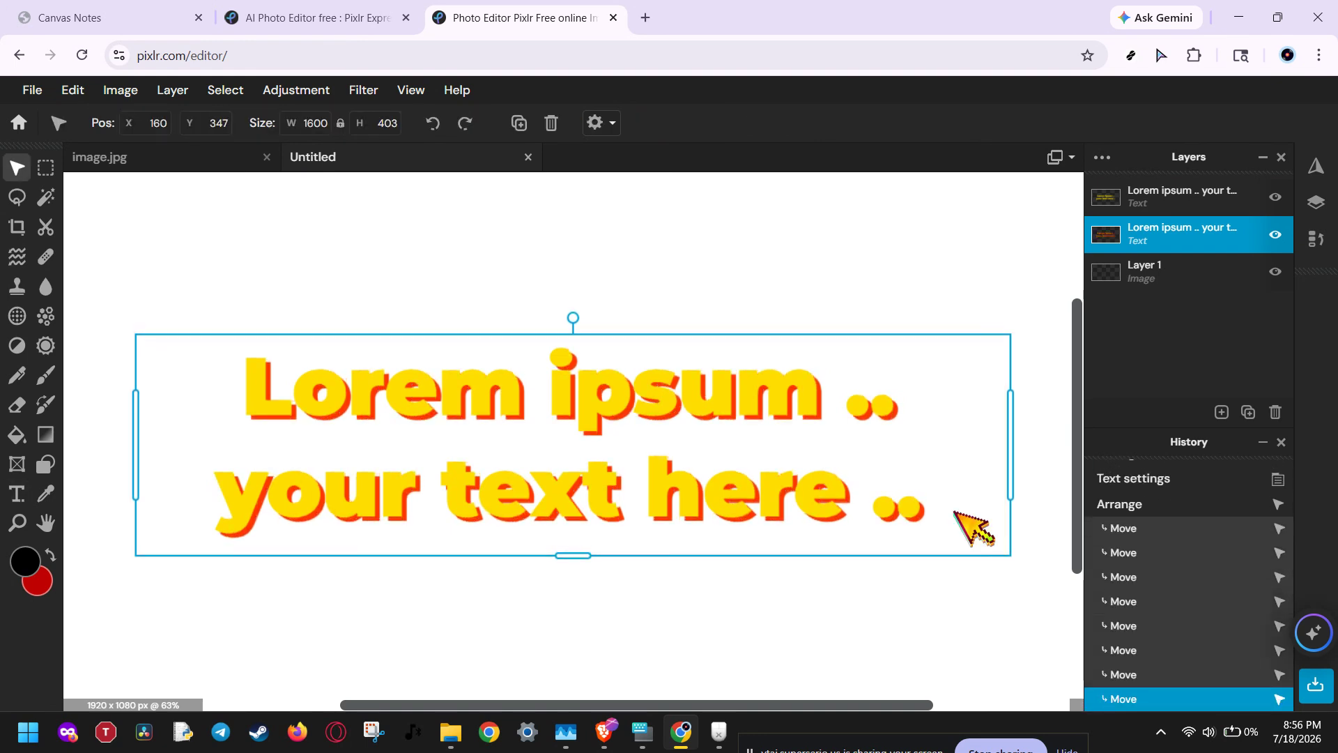
{"action": "key", "text": "Right"}
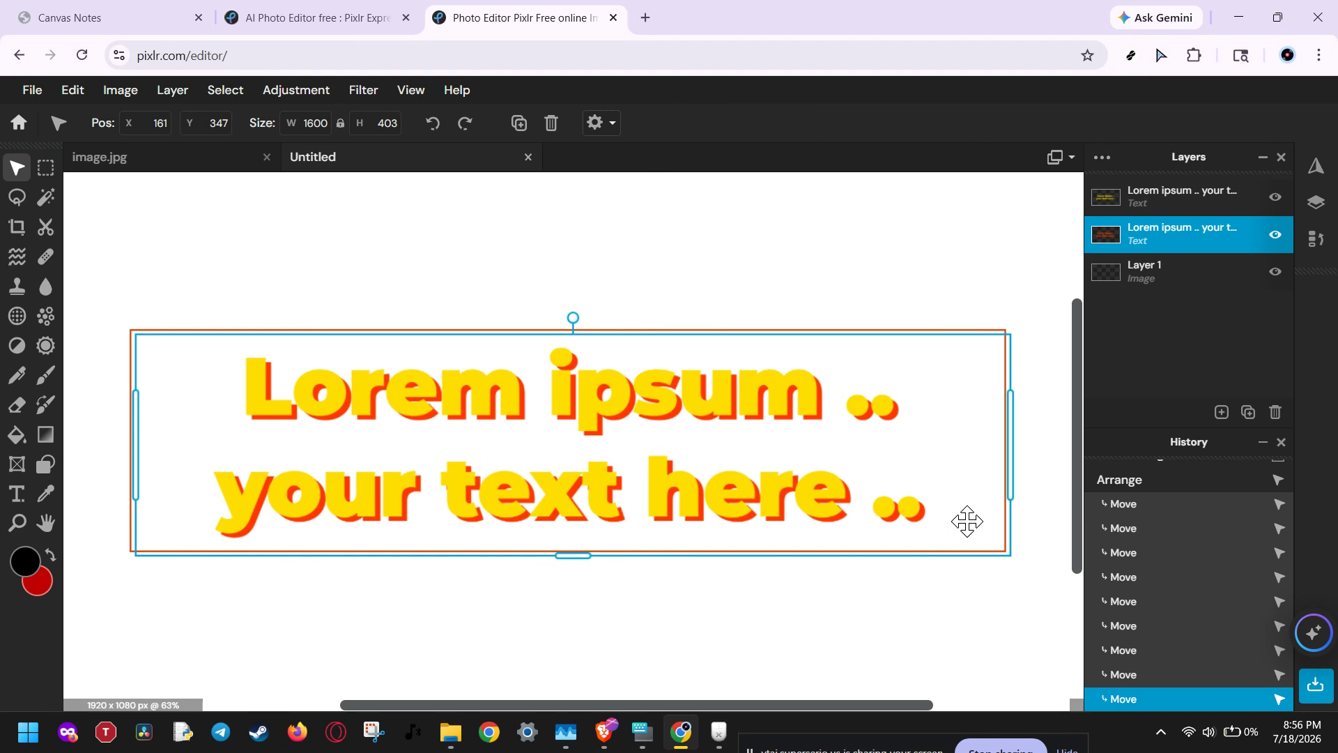
{"action": "key", "text": "Right"}
{"action": "key", "text": "Right"}
{"action": "key", "text": "Right"}
{"action": "key", "text": "Right"}
{"action": "key", "text": "Right"}
{"action": "key", "text": "Down"}
{"action": "key", "text": "Down"}
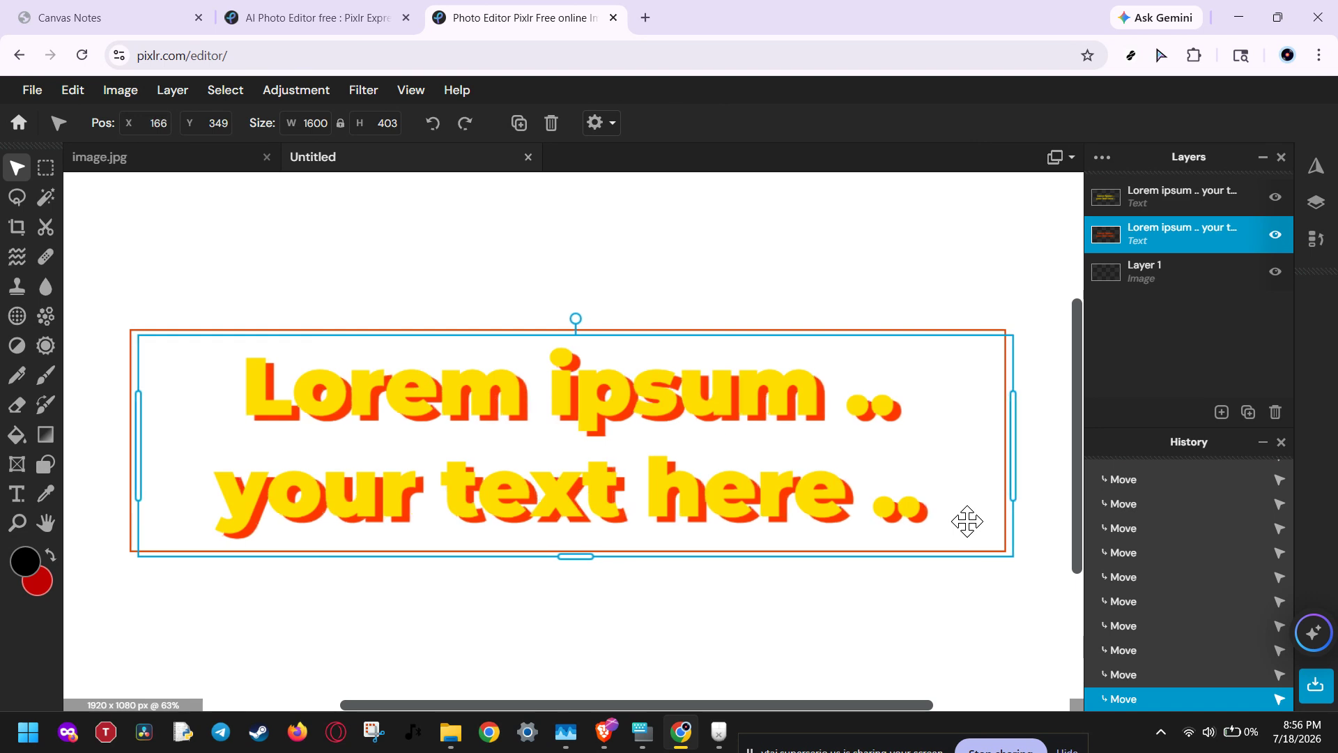
{"action": "key", "text": "Right"}
{"action": "key", "text": "Right"}
{"action": "key", "text": "Right"}
{"action": "key", "text": "Right"}
{"action": "key", "text": "Right"}
{"action": "key", "text": "Right"}
{"action": "key", "text": "Right"}
{"action": "key", "text": "Right"}
{"action": "key", "text": "Right"}
{"action": "key", "text": "Down"}
{"action": "key", "text": "Down"}
{"action": "key", "text": "Down"}
{"action": "key", "text": "Down"}
{"action": "key", "text": "Down"}
{"action": "key", "text": "Down"}
{"action": "key", "text": "Down"}
{"action": "key", "text": "Down"}
{"action": "key", "text": "Down"}
{"action": "key", "text": "Down"}
{"action": "key", "text": "Down"}
{"action": "key", "text": "Down"}
{"action": "key", "text": "Down"}
{"action": "key", "text": "Down"}
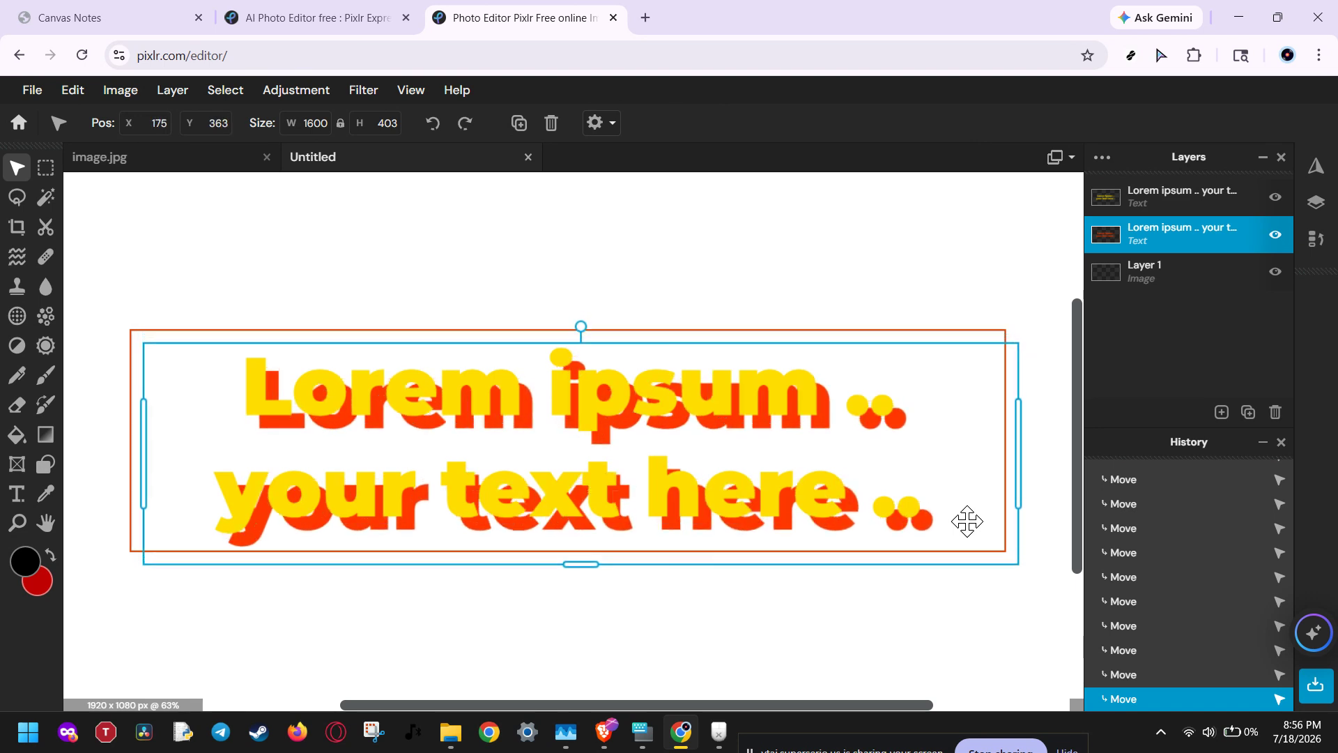
Nudge the lower orange-red text layer up and to the left, to position X 160, Y 347, and make Layer 1 active.
{"action": "key", "text": "Up"}
{"action": "key", "text": "Up"}
{"action": "key", "text": "Up"}
{"action": "key", "text": "Up"}
{"action": "key", "text": "Up"}
{"action": "key", "text": "Up"}
{"action": "key", "text": "Up"}
{"action": "key", "text": "Left"}
{"action": "key", "text": "Left"}
{"action": "key", "text": "Left"}
{"action": "key", "text": "Left"}
{"action": "key", "text": "Left"}
{"action": "key", "text": "Left"}
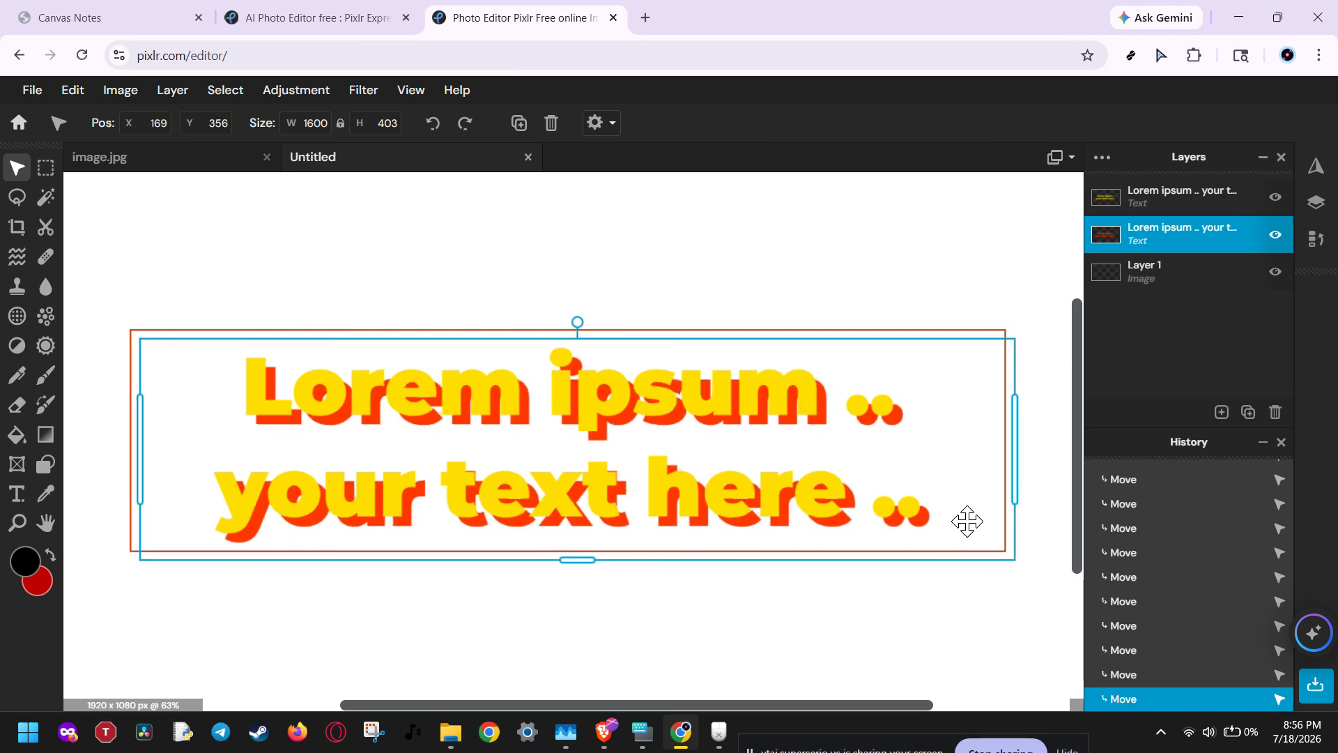
{"action": "key", "text": "Left"}
{"action": "key", "text": "Left"}
{"action": "key", "text": "Left"}
{"action": "key", "text": "Up"}
{"action": "key", "text": "Up"}
{"action": "key", "text": "Up"}
{"action": "key", "text": "Up"}
{"action": "key", "text": "Up"}
{"action": "key", "text": "Up"}
{"action": "key", "text": "Up"}
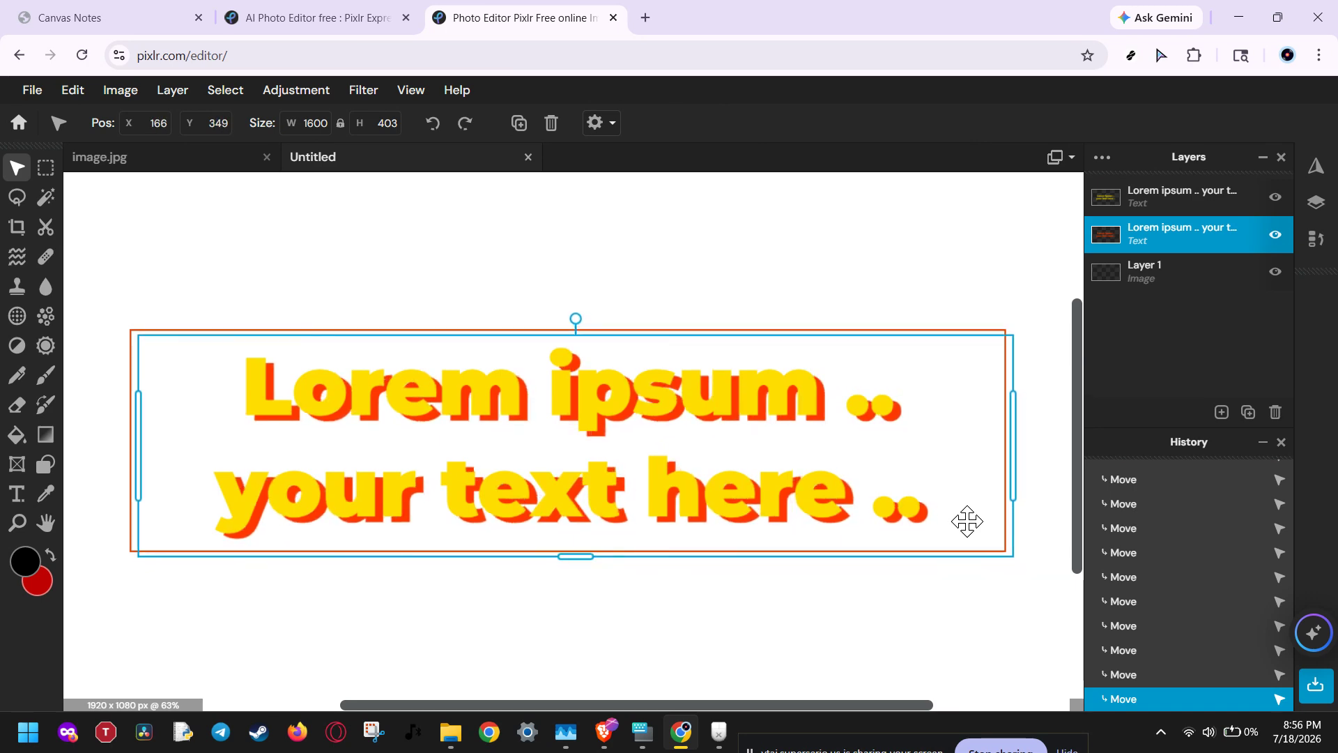
{"action": "key", "text": "Left"}
{"action": "key", "text": "Left"}
{"action": "key", "text": "Left"}
{"action": "key", "text": "Left"}
{"action": "key", "text": "Left"}
{"action": "key", "text": "Left"}
{"action": "key", "text": "Up"}
{"action": "key", "text": "Up"}
{"action": "key", "text": "Up"}
{"action": "key", "text": "Up"}
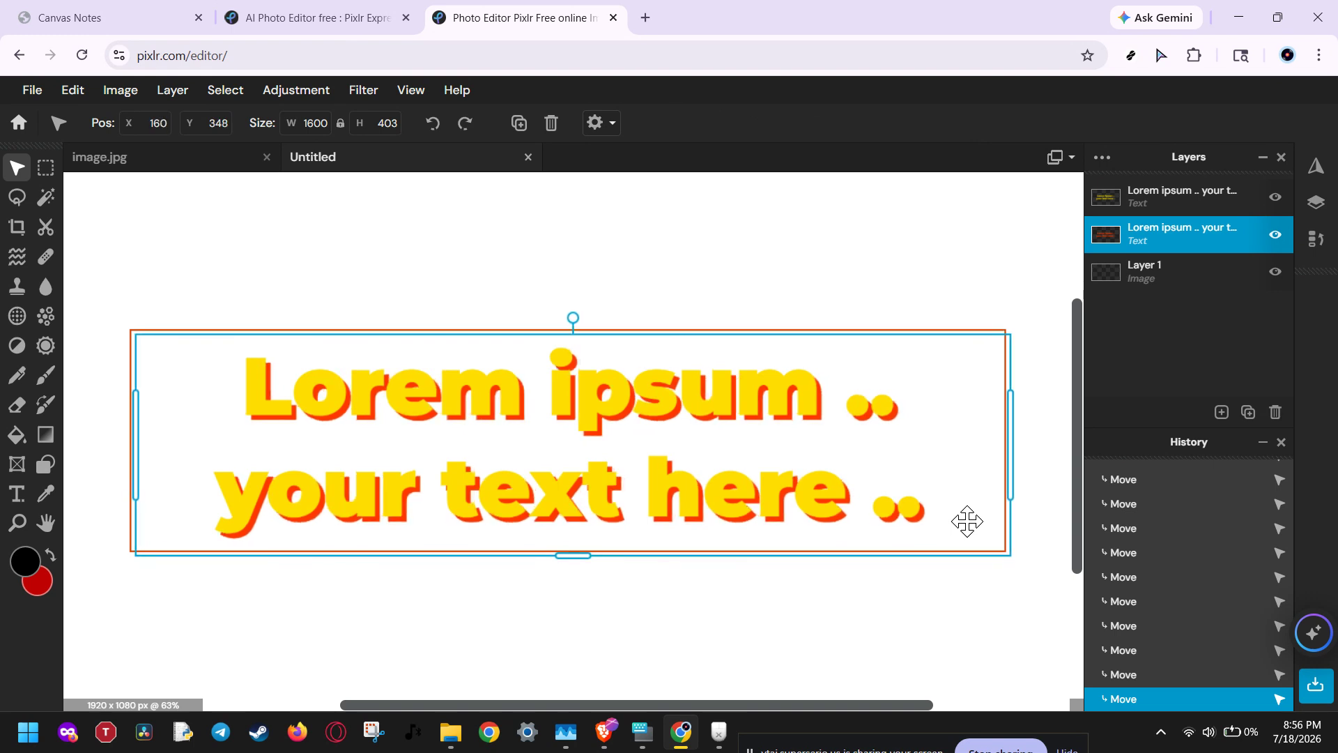
{"action": "key", "text": "Left"}
{"action": "key", "text": "Left"}
{"action": "key", "text": "Down"}
{"action": "key", "text": "Down"}
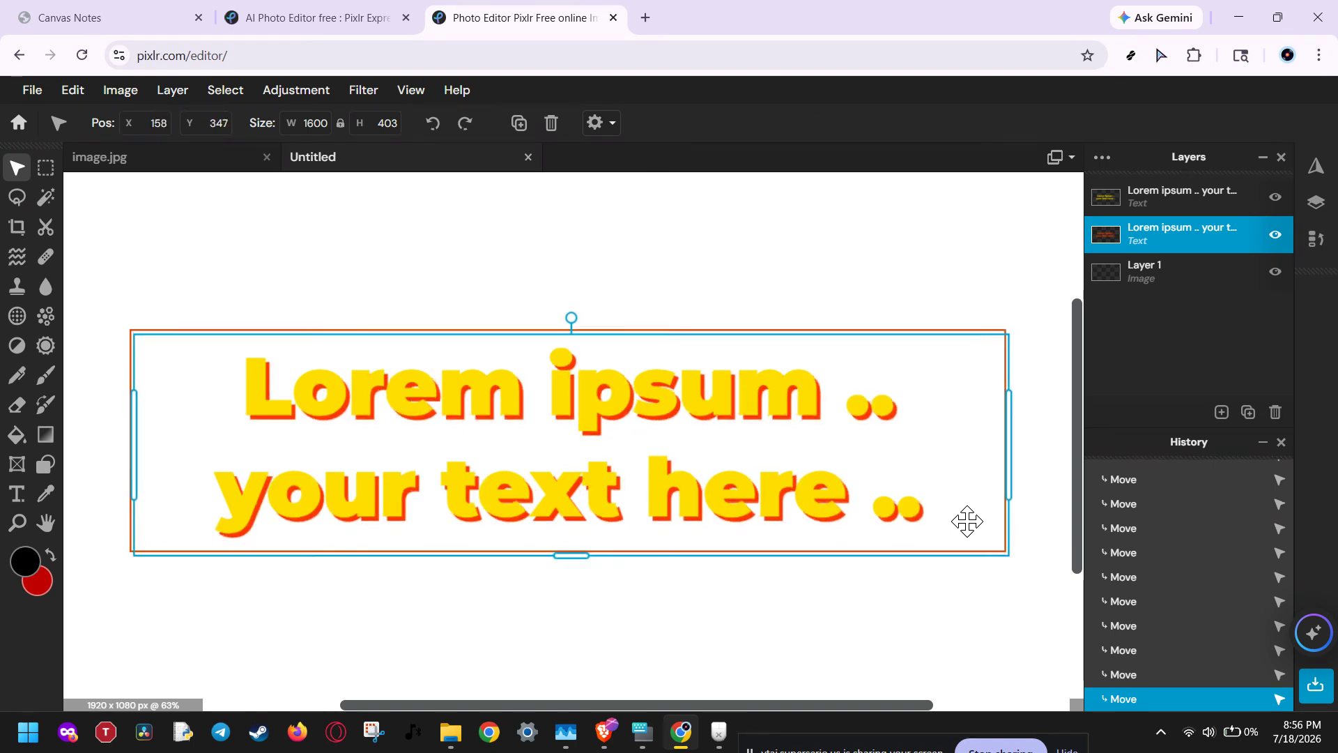
{"action": "key", "text": "Right"}
{"action": "key", "text": "Right"}
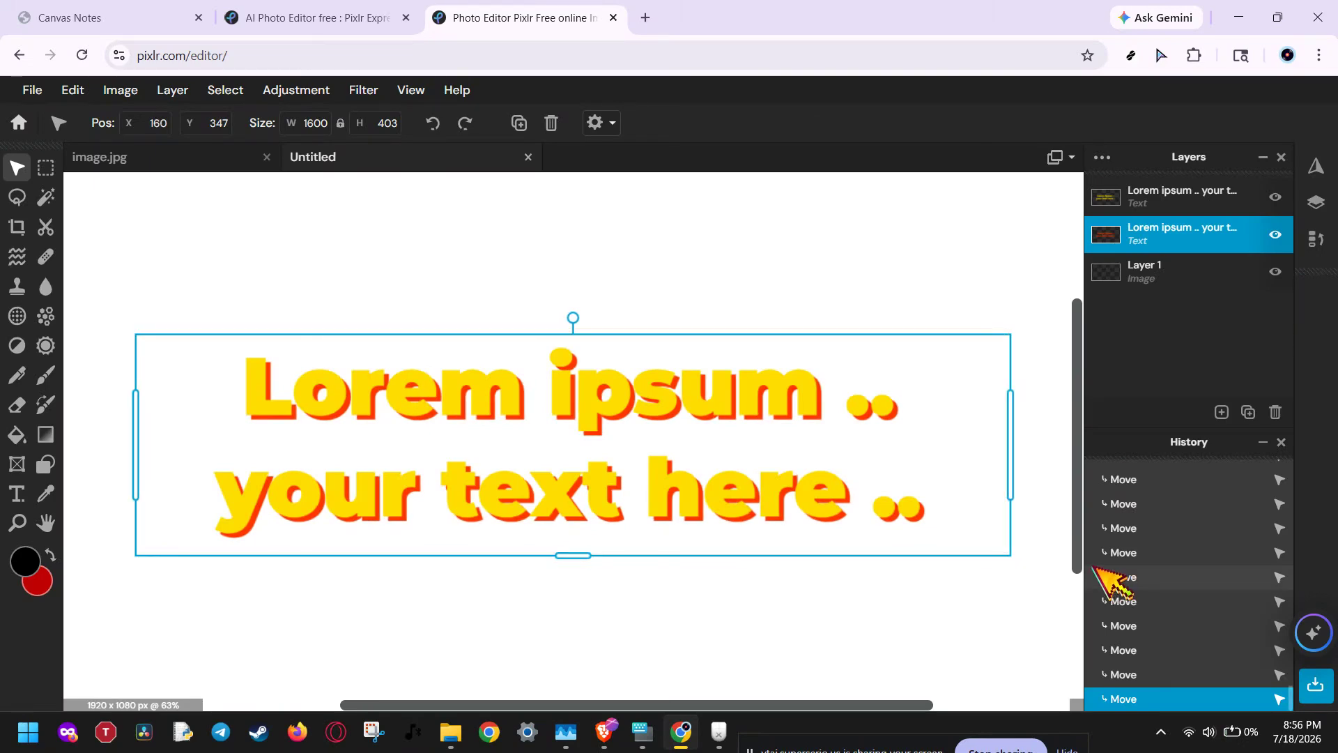
{"action": "left_click", "coordinate": [1197, 267]}
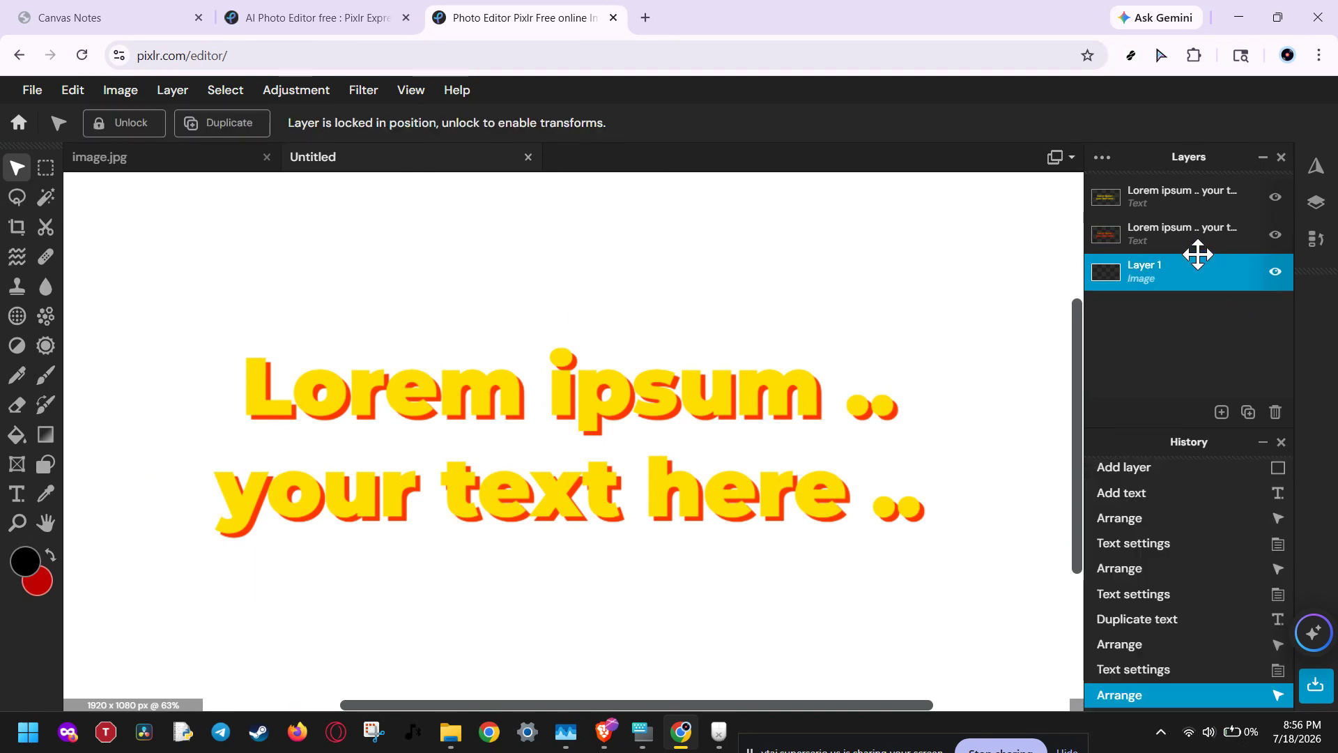
{"action": "scroll", "coordinate": [687, 502], "scroll_direction": "down", "scroll_amount": 1}
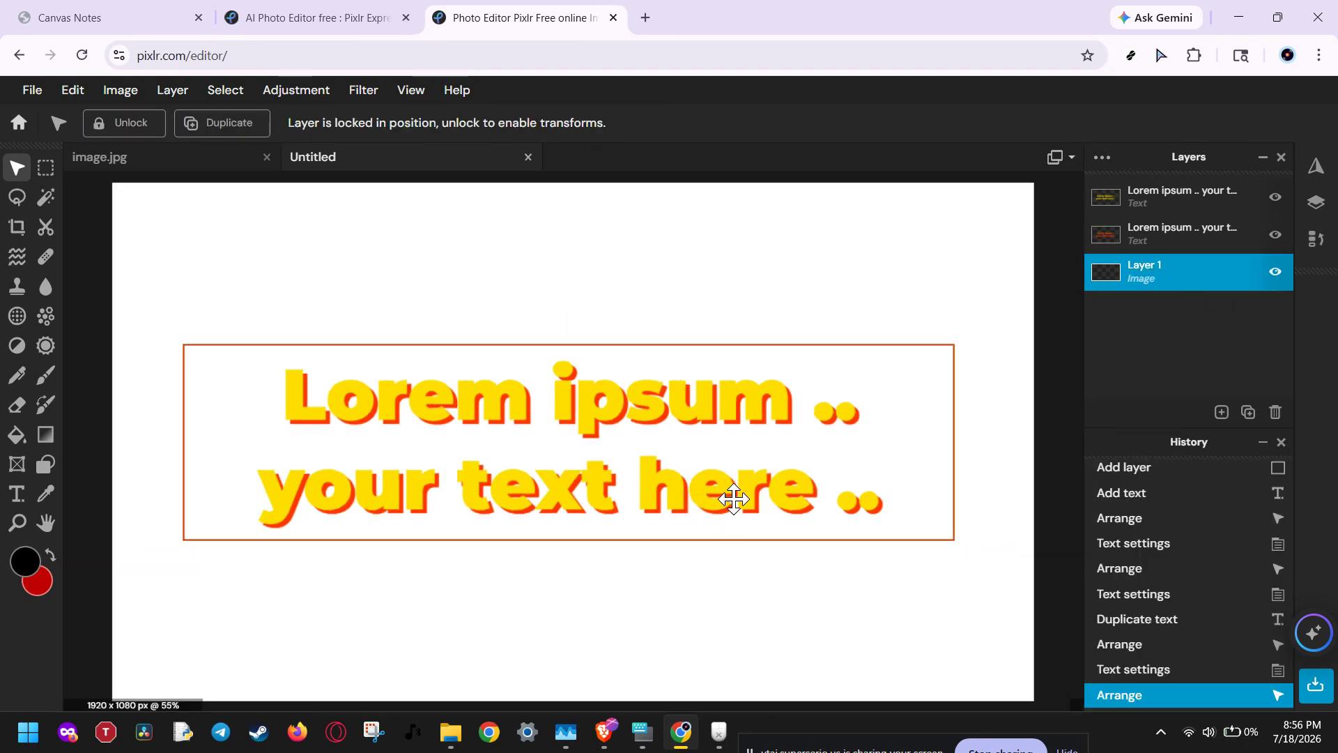
{"action": "scroll", "coordinate": [551, 478], "scroll_direction": "up", "scroll_amount": 2}
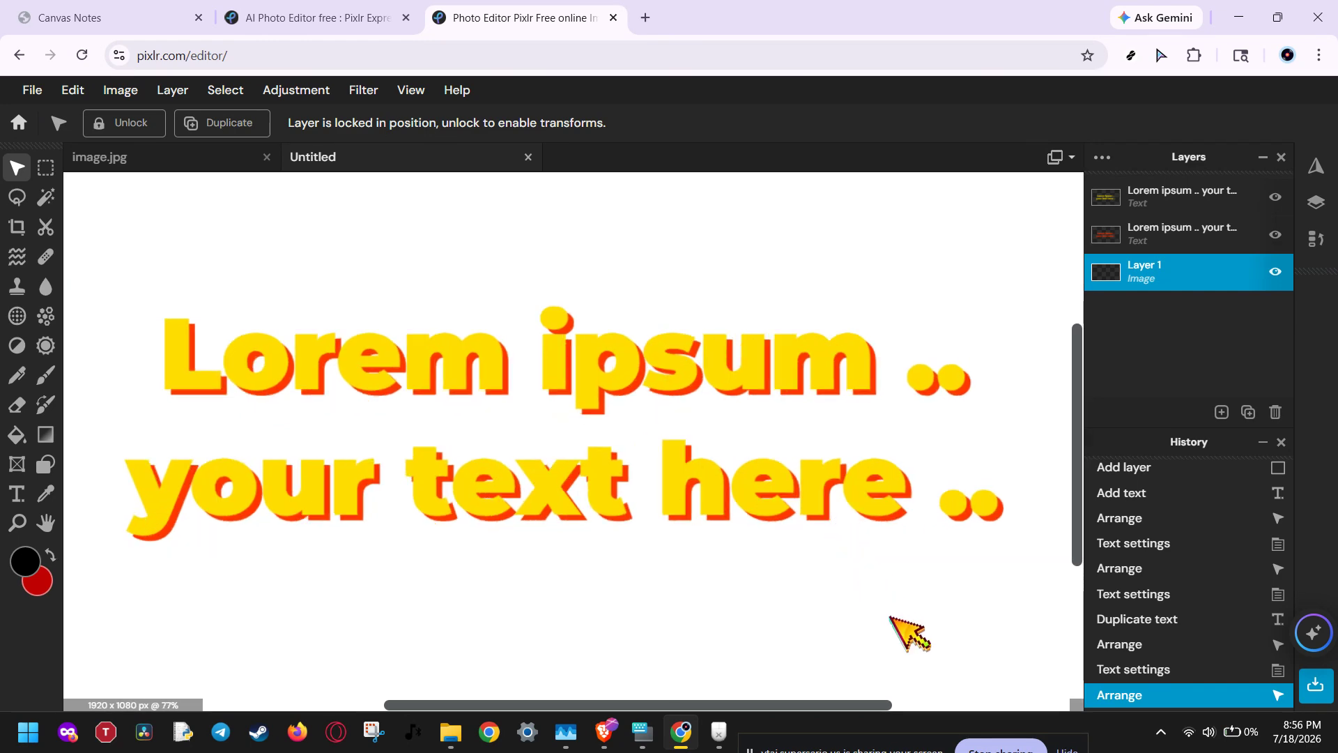
{"action": "left_click", "coordinate": [605, 732]}
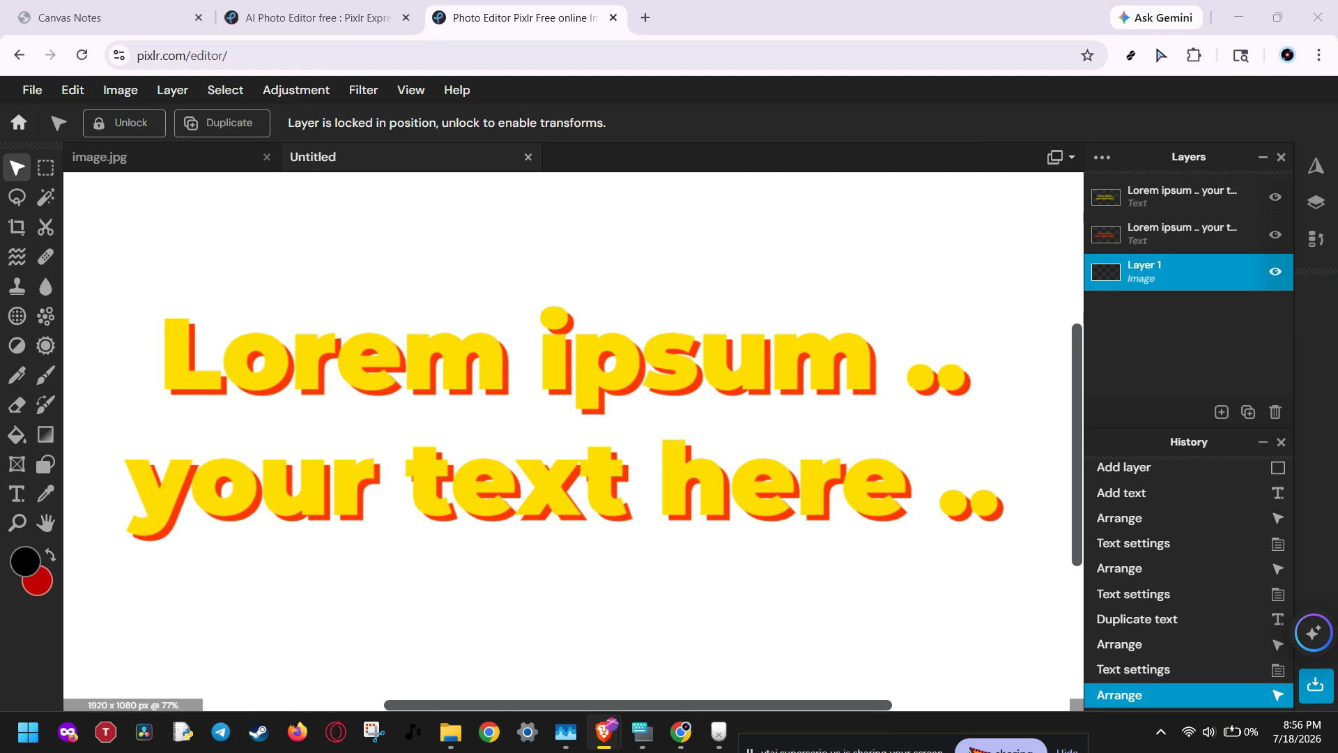